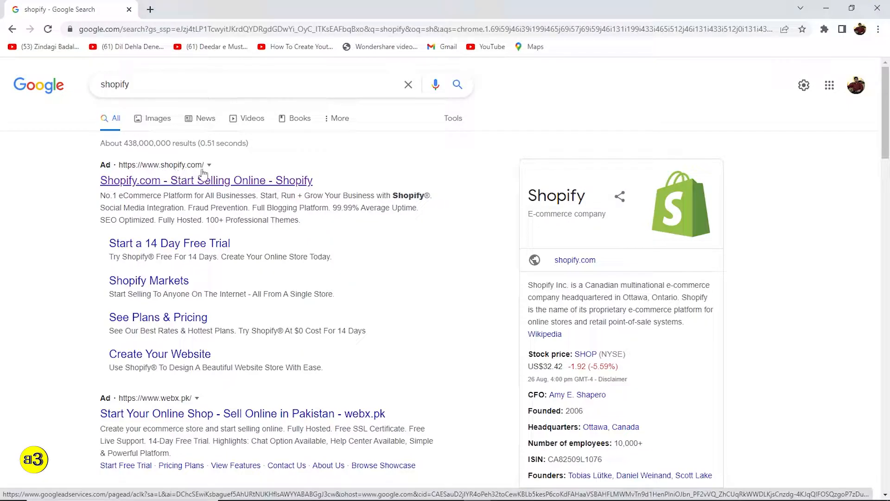
# Open Shopify's free-trial landing page from the Shopify.com search ad and scroll through it.
pyautogui.click(181, 185)
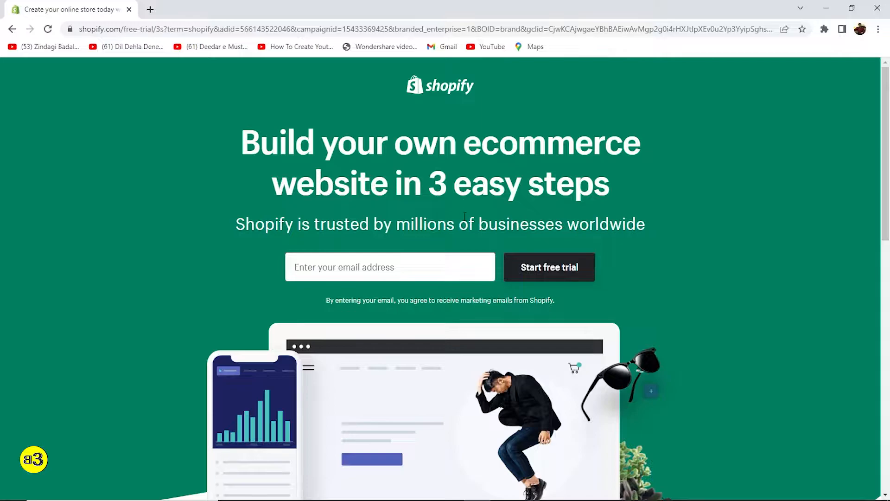
pyautogui.scroll(-10, 371, 297)
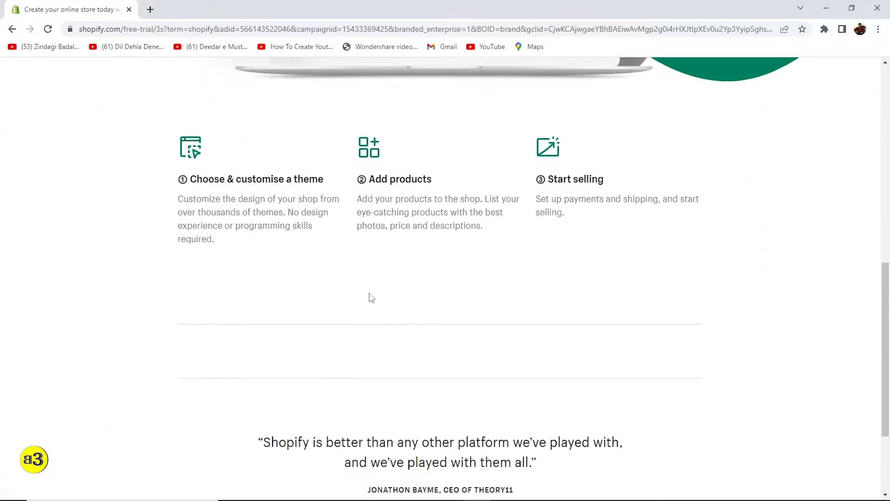
pyautogui.scroll(6, 371, 296)
pyautogui.scroll(5, 371, 296)
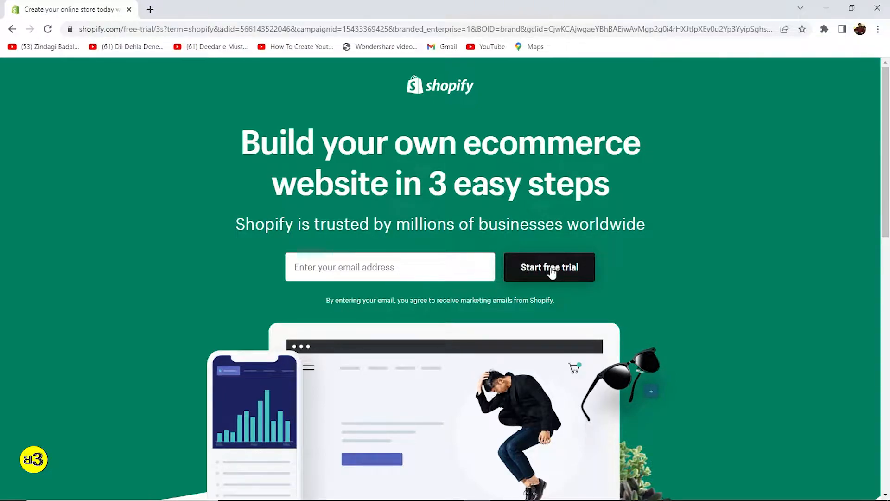
# Start a Shopify free trial with the account e-mail address.
pyautogui.click(294, 256)
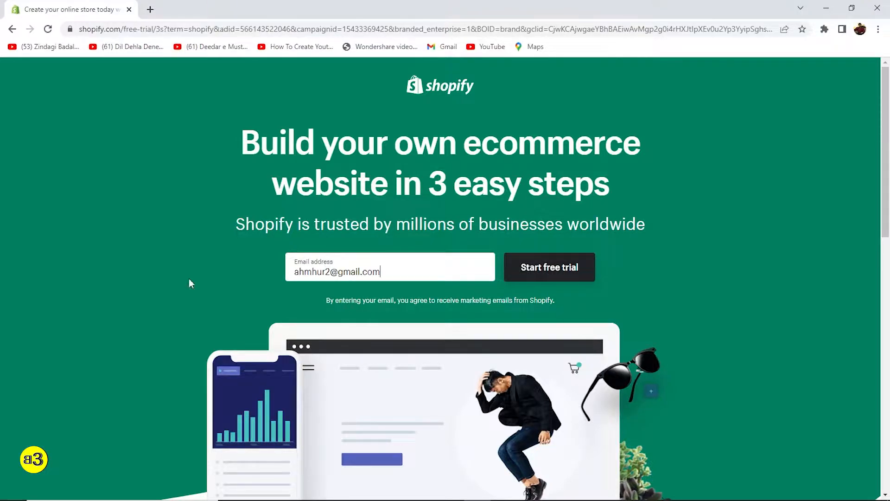
pyautogui.click(556, 266)
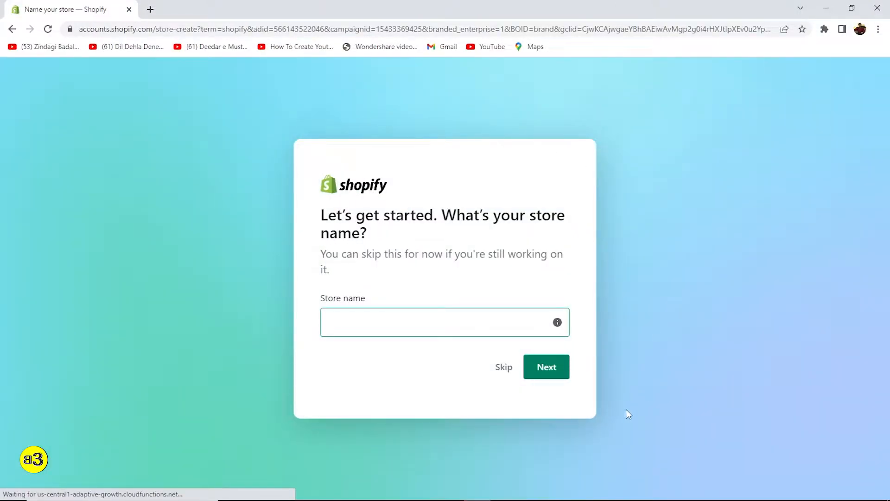
# Name the store 'B3 Store' and continue.
pyautogui.click(353, 329)
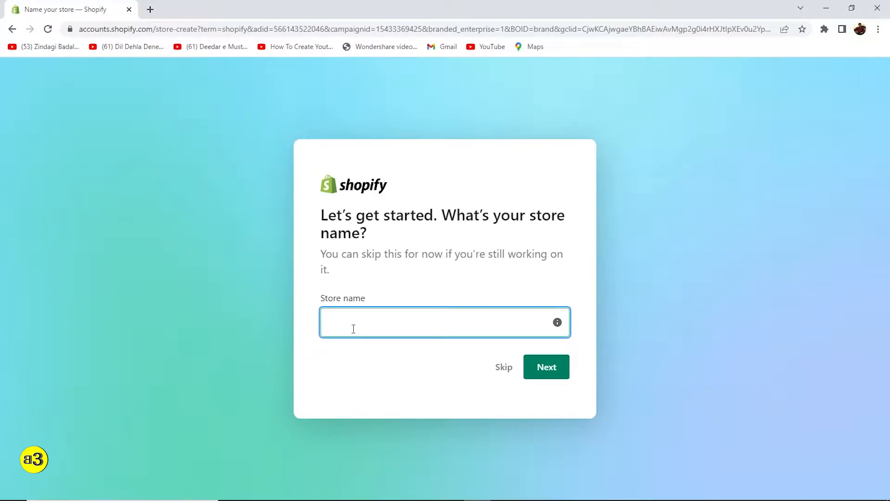
pyautogui.write('B')
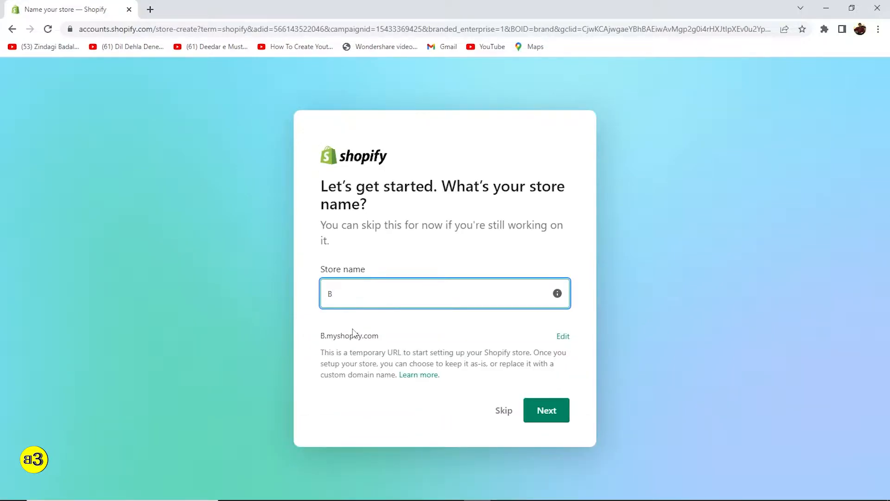
pyautogui.write('3 Store')
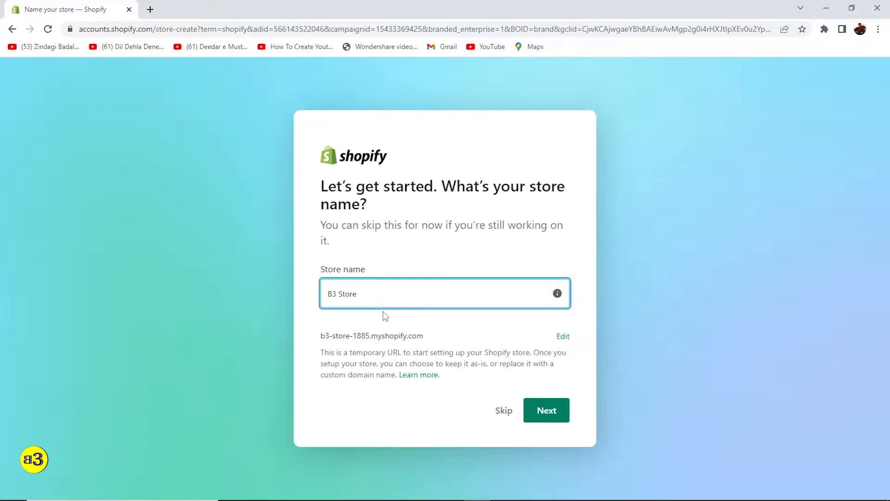
pyautogui.click(555, 418)
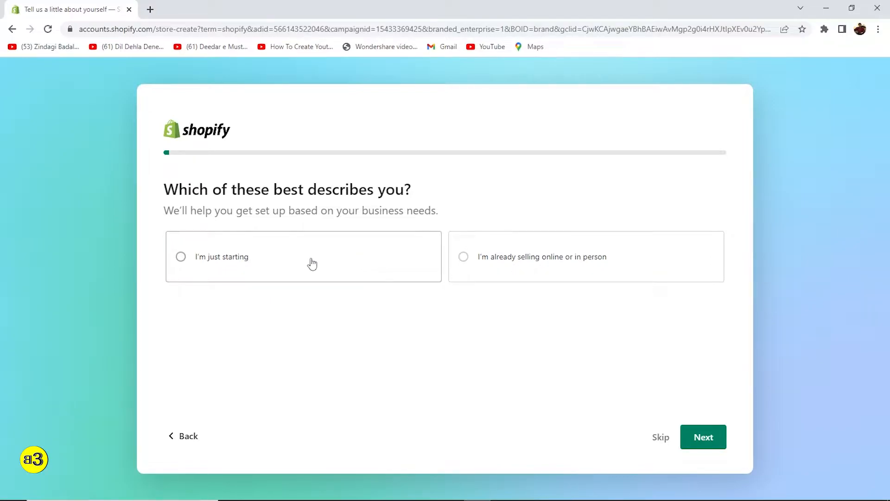
# Answer setup as just starting, selling through an online store, located in Pakistan.
pyautogui.click(196, 262)
pyautogui.click(700, 437)
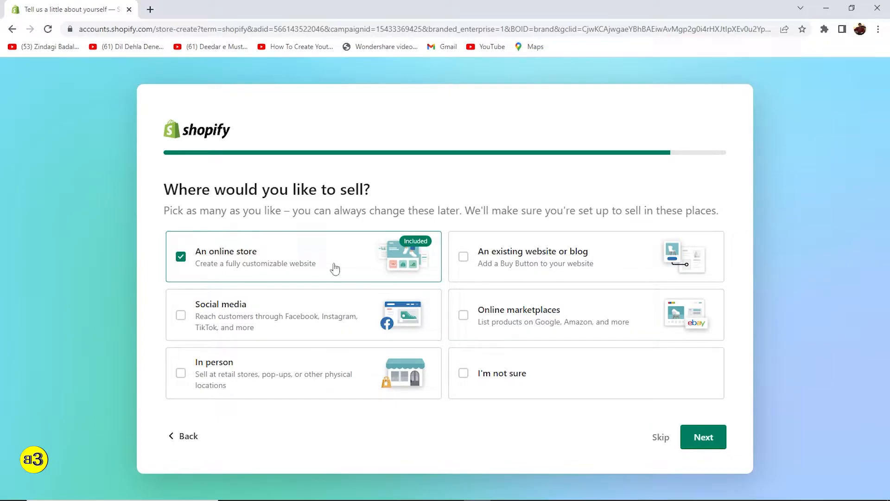
pyautogui.click(701, 437)
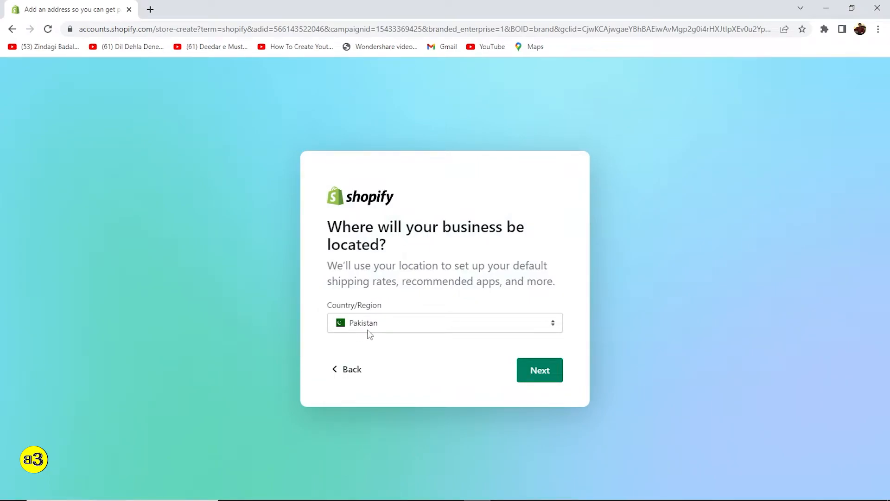
pyautogui.click(541, 378)
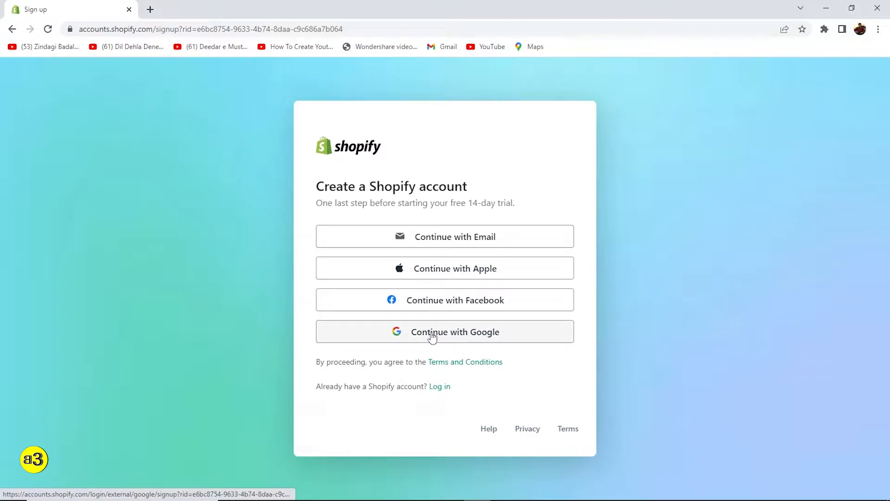
# Create the Shopify account via Google sign-in with the chosen Google account.
pyautogui.click(460, 337)
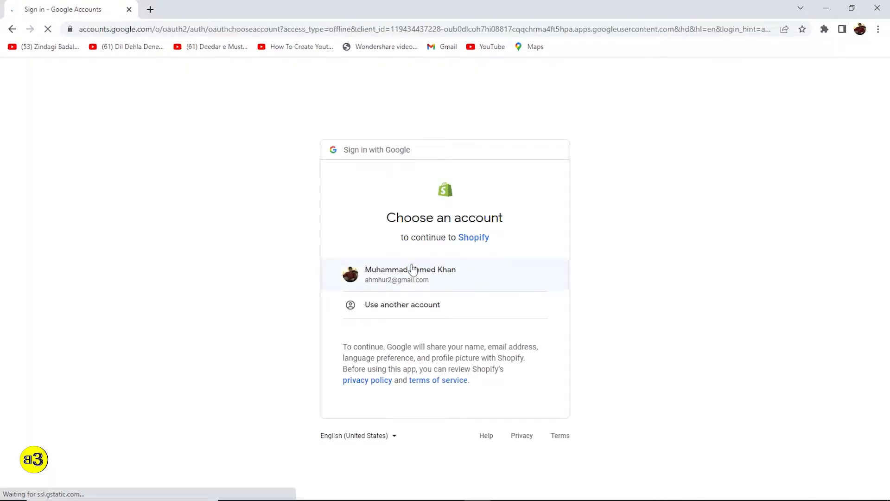
pyautogui.click(392, 277)
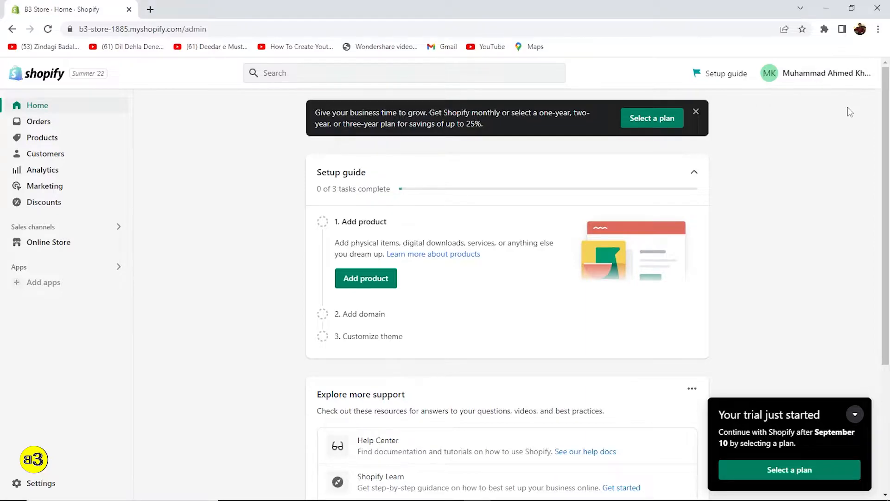
pyautogui.click(799, 79)
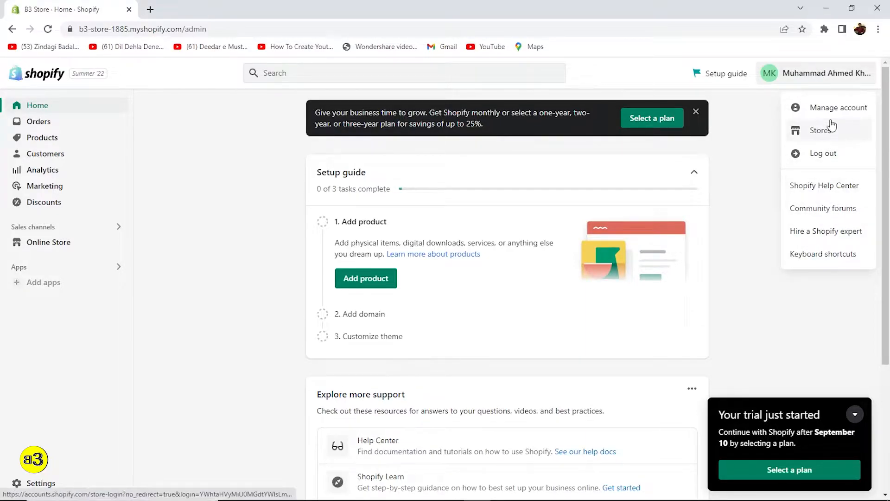
pyautogui.click(817, 108)
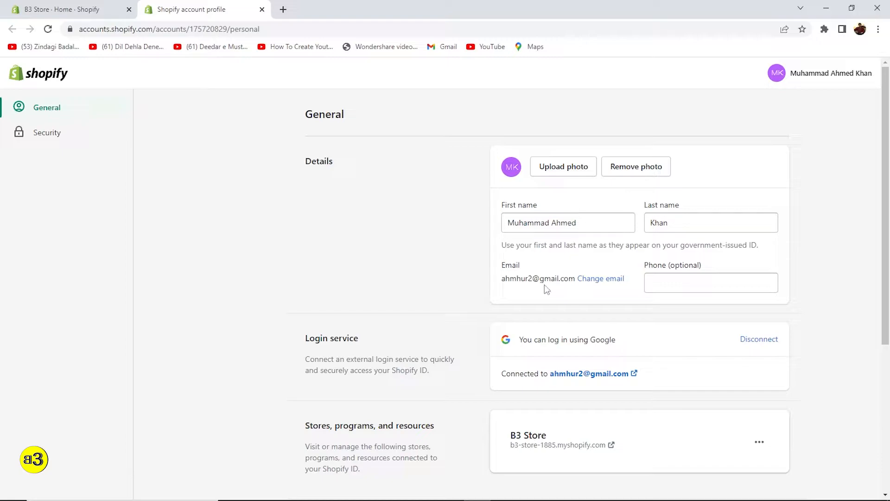
pyautogui.scroll(-5, 554, 307)
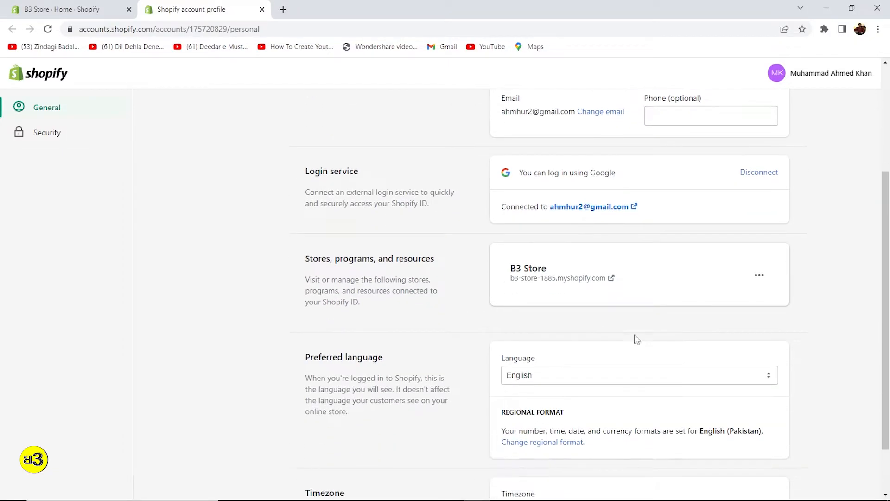
pyautogui.scroll(-1, 602, 349)
pyautogui.scroll(5, 606, 352)
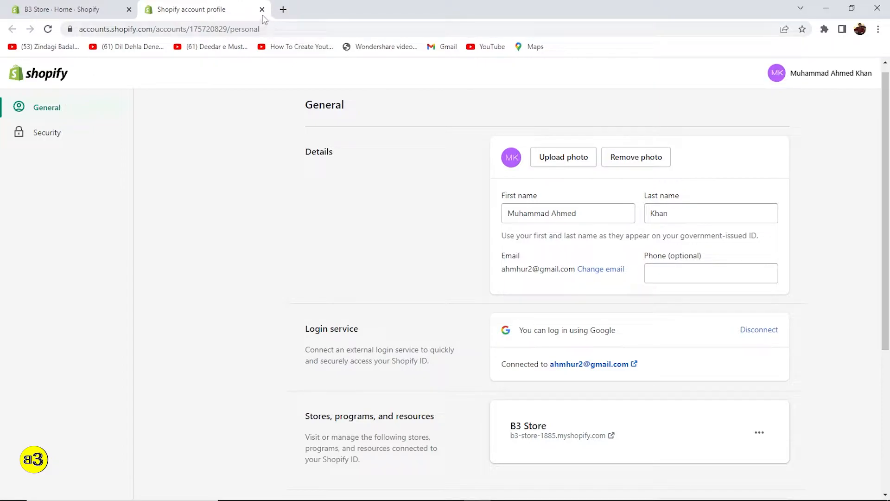
pyautogui.click(262, 9)
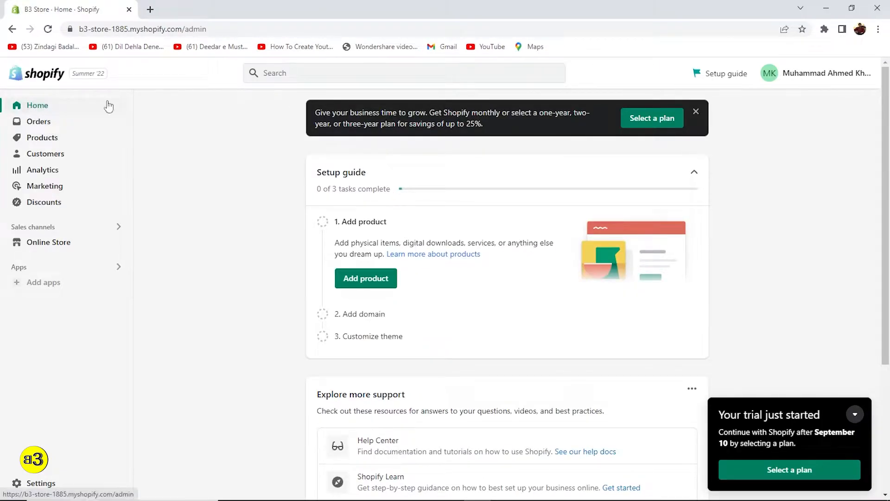
pyautogui.scroll(-1, 293, 128)
pyautogui.scroll(1, 314, 132)
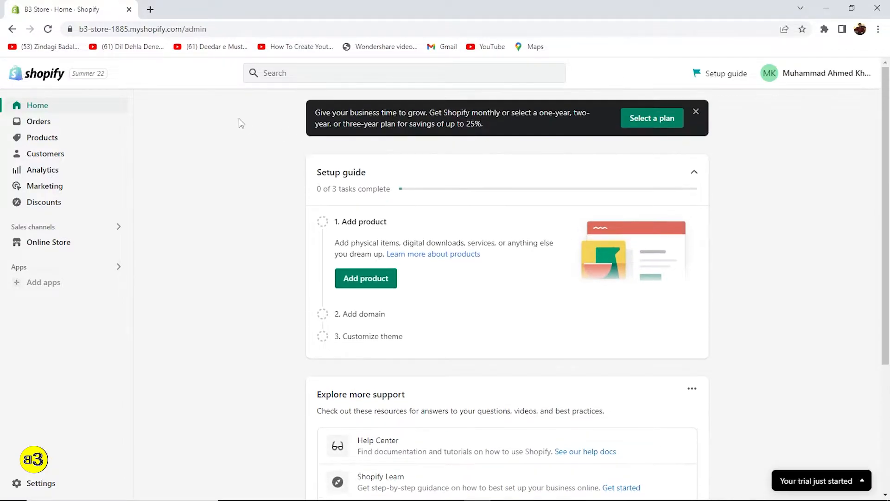
pyautogui.scroll(-3, 765, 347)
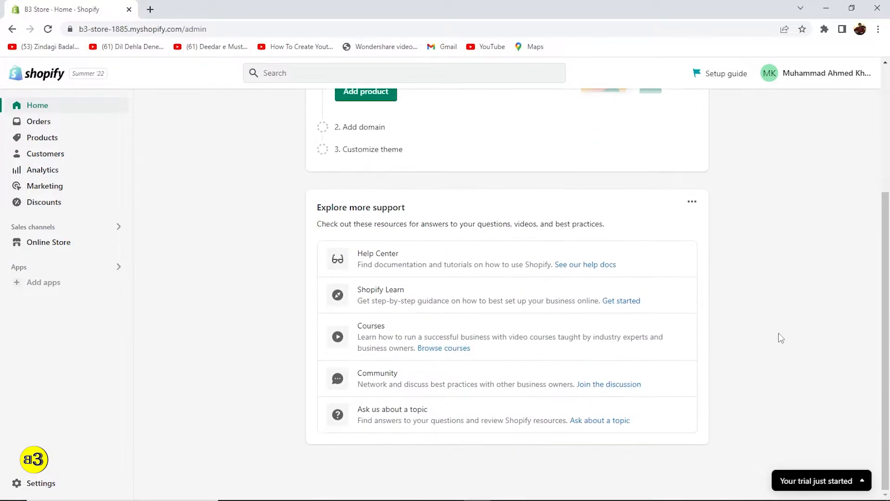
pyautogui.scroll(3, 767, 332)
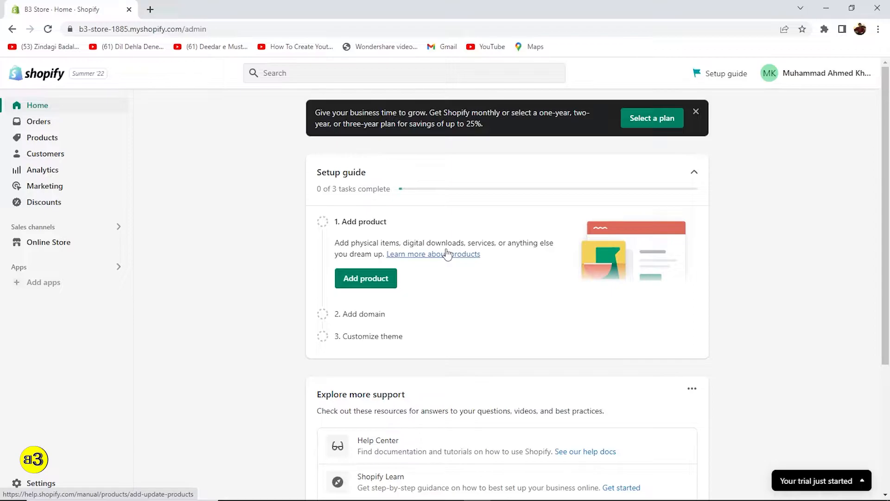
pyautogui.click(642, 122)
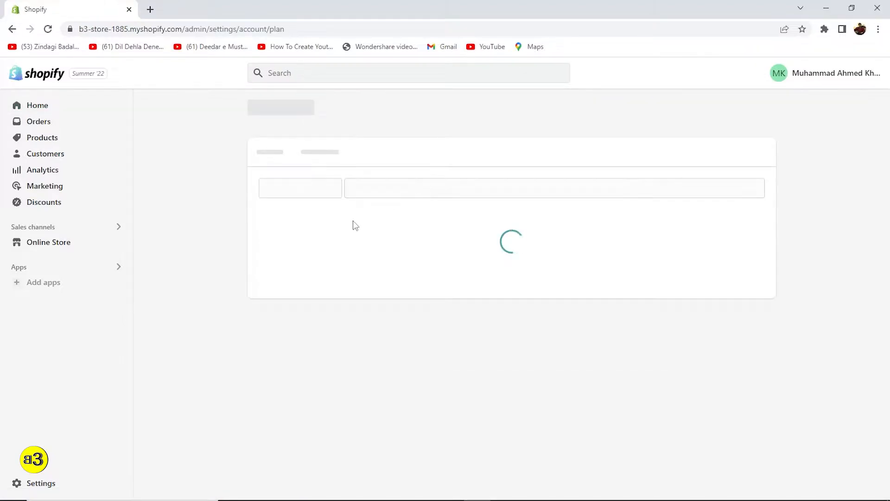
pyautogui.scroll(-1, 369, 293)
pyautogui.scroll(-1, 345, 286)
pyautogui.scroll(2, 403, 200)
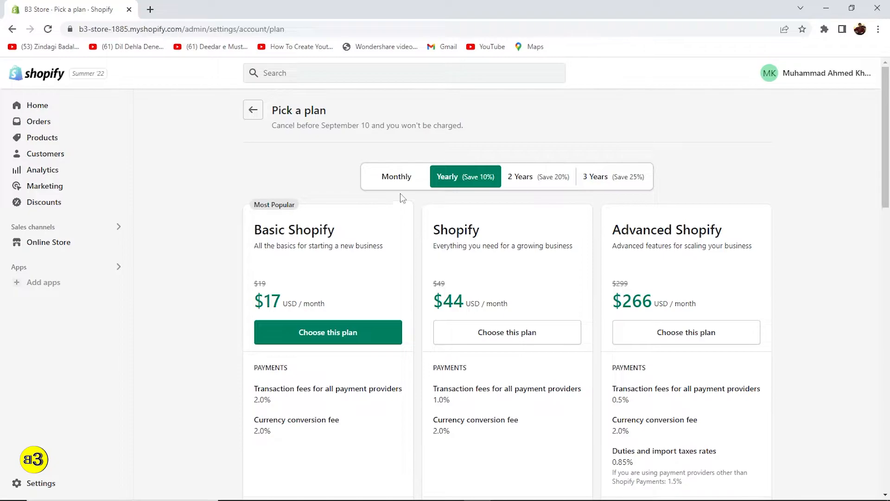
pyautogui.click(396, 177)
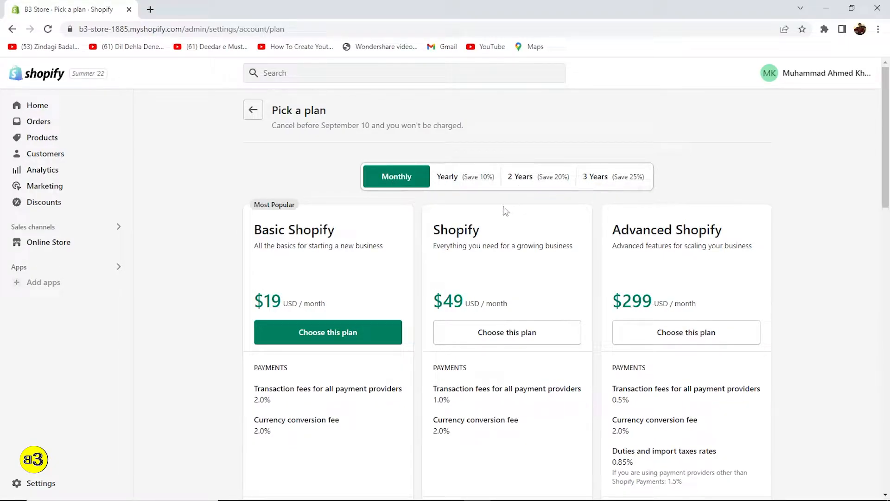
pyautogui.scroll(-1, 282, 240)
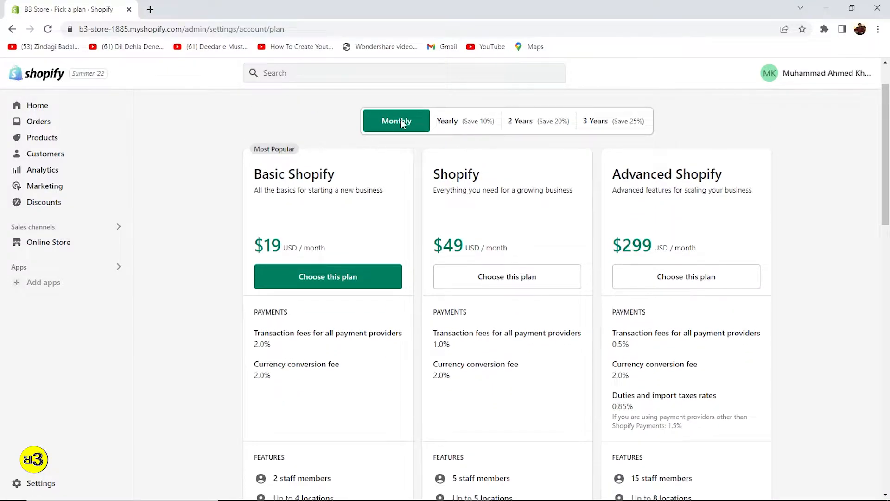
pyautogui.scroll(-1, 248, 274)
pyautogui.scroll(1, 258, 222)
pyautogui.scroll(-1, 288, 220)
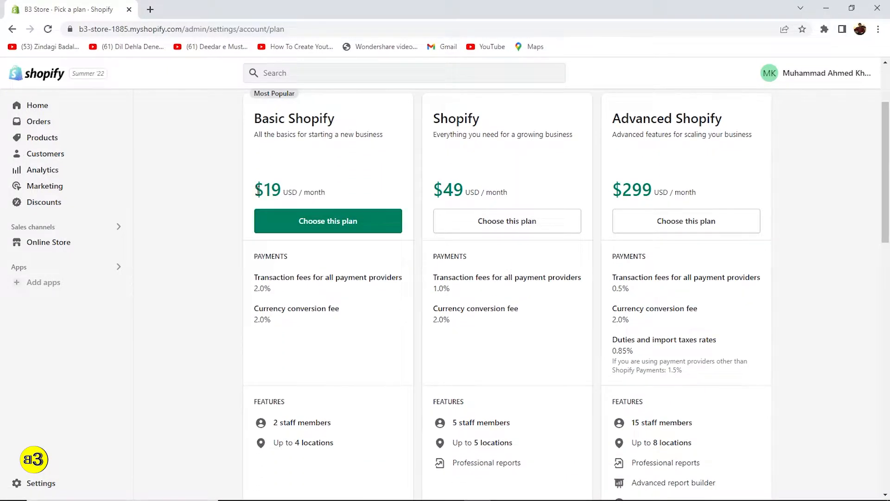
pyautogui.click(283, 195)
pyautogui.click(253, 191)
pyautogui.moveTo(256, 191); pyautogui.dragTo(329, 192)
pyautogui.click(312, 194)
pyautogui.scroll(1, 309, 192)
pyautogui.moveTo(259, 191); pyautogui.dragTo(317, 191)
pyautogui.click(313, 189)
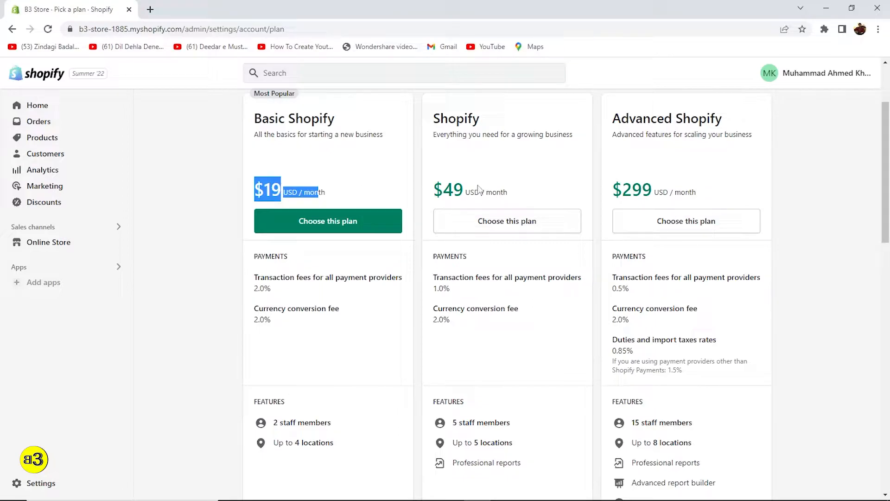
pyautogui.moveTo(433, 187); pyautogui.dragTo(511, 194)
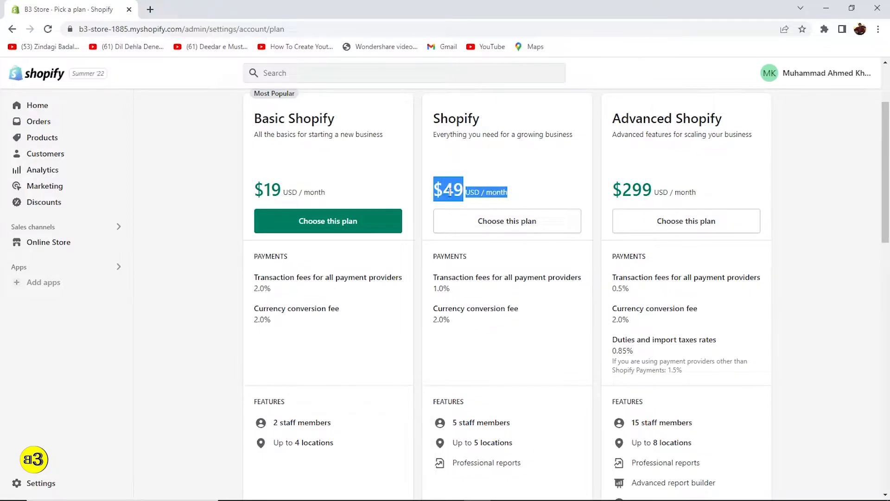
pyautogui.click(470, 201)
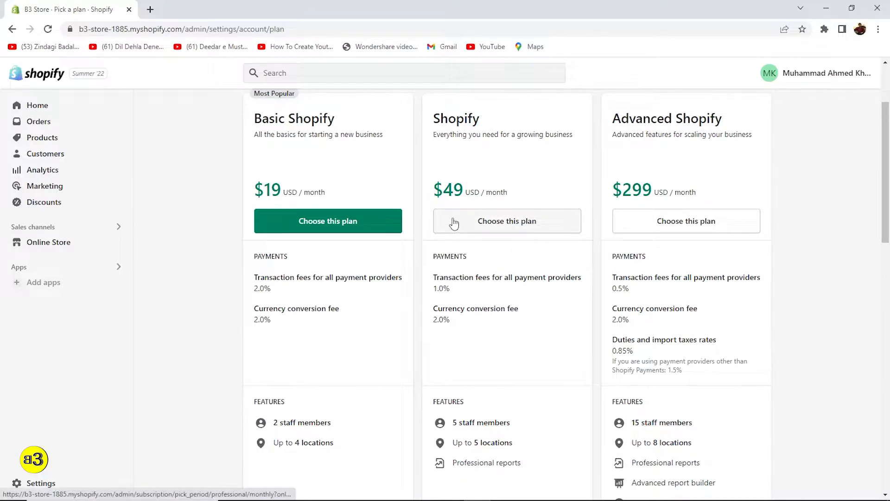
pyautogui.scroll(-1, 476, 310)
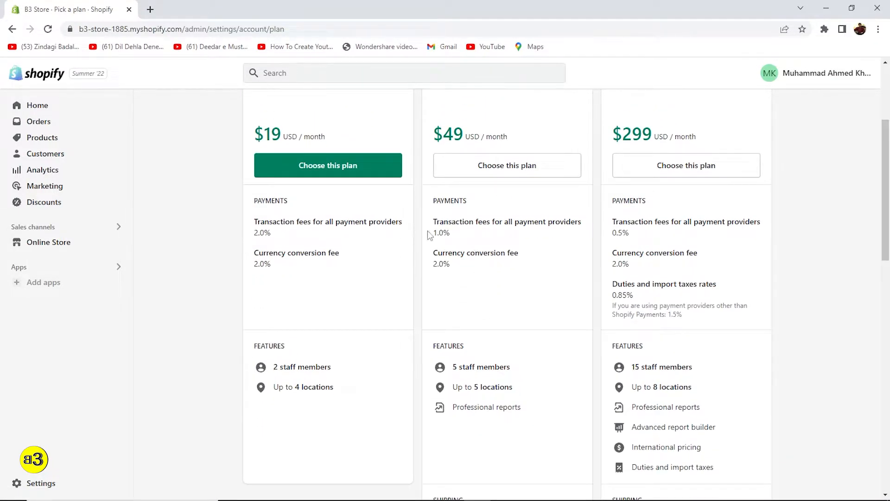
pyautogui.scroll(-2, 484, 378)
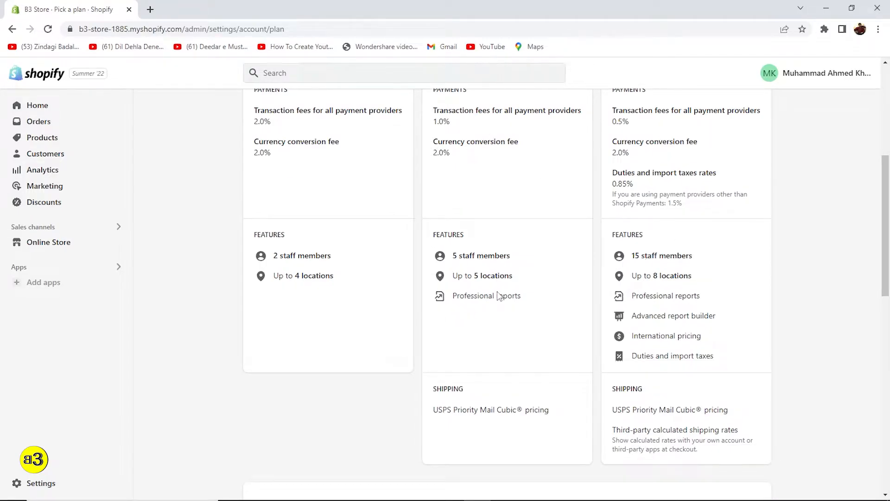
pyautogui.scroll(2, 622, 283)
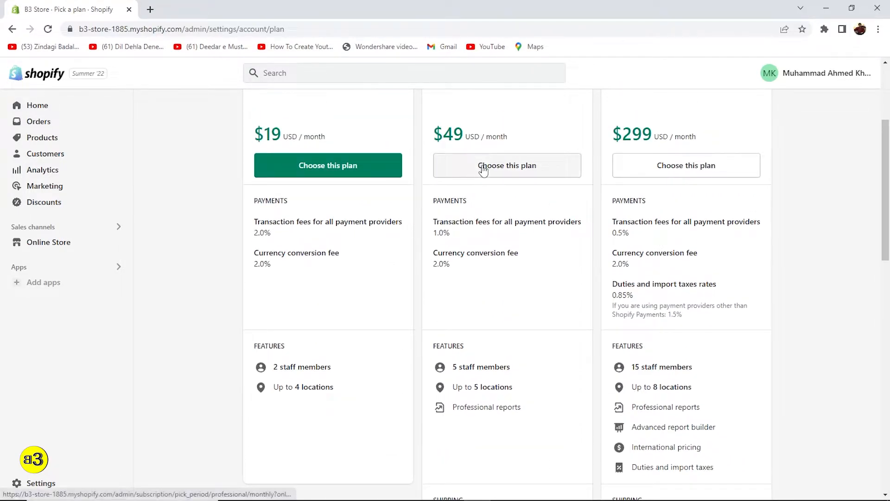
pyautogui.scroll(2, 627, 190)
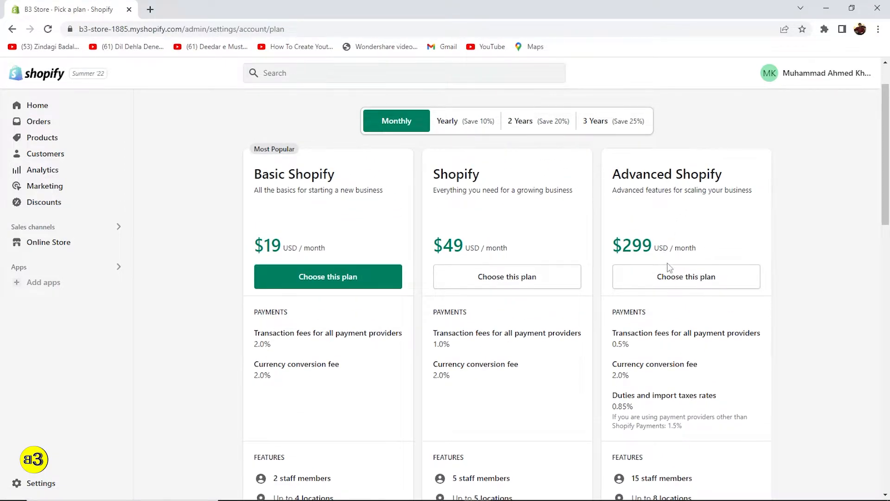
pyautogui.scroll(-2, 668, 266)
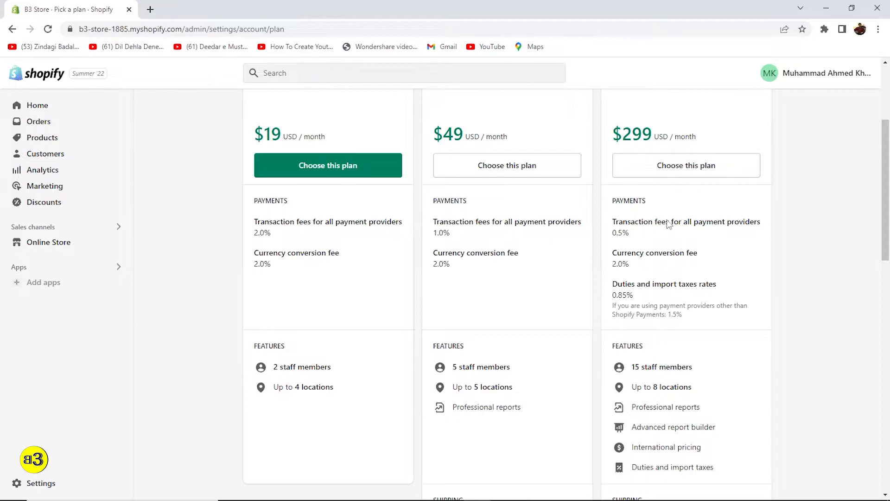
pyautogui.scroll(-2, 675, 211)
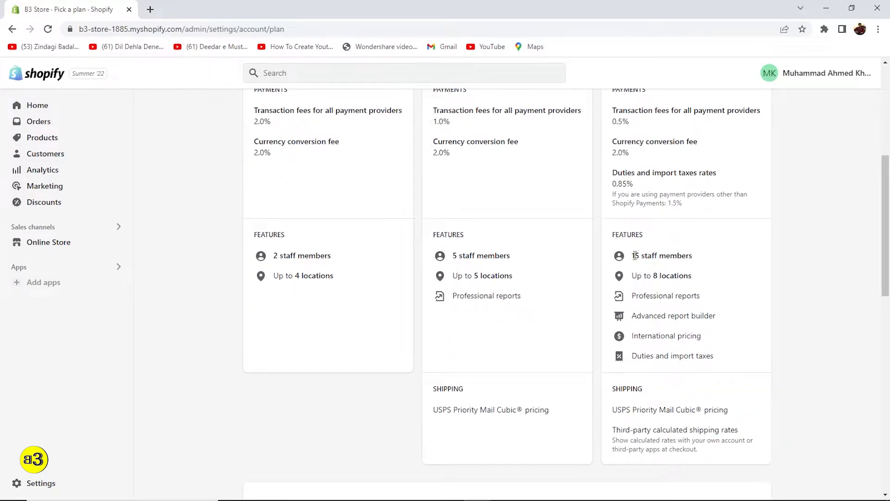
pyautogui.moveTo(634, 255); pyautogui.dragTo(715, 357)
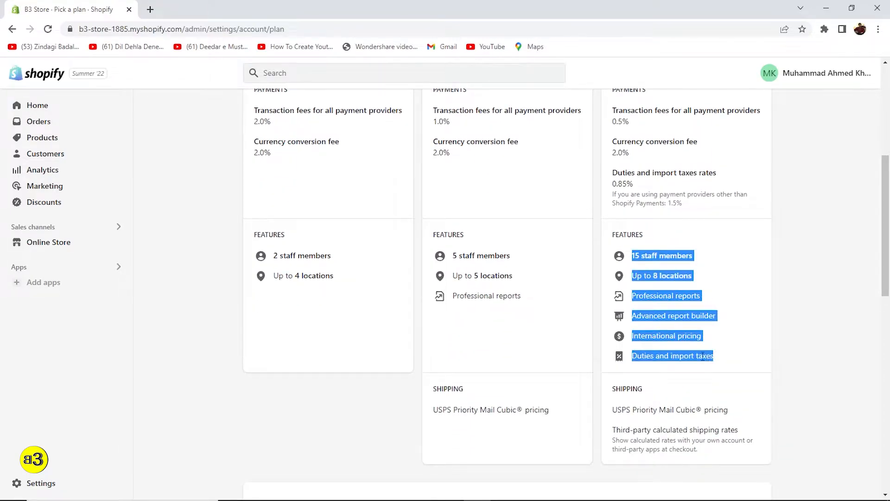
pyautogui.moveTo(457, 256); pyautogui.dragTo(507, 297)
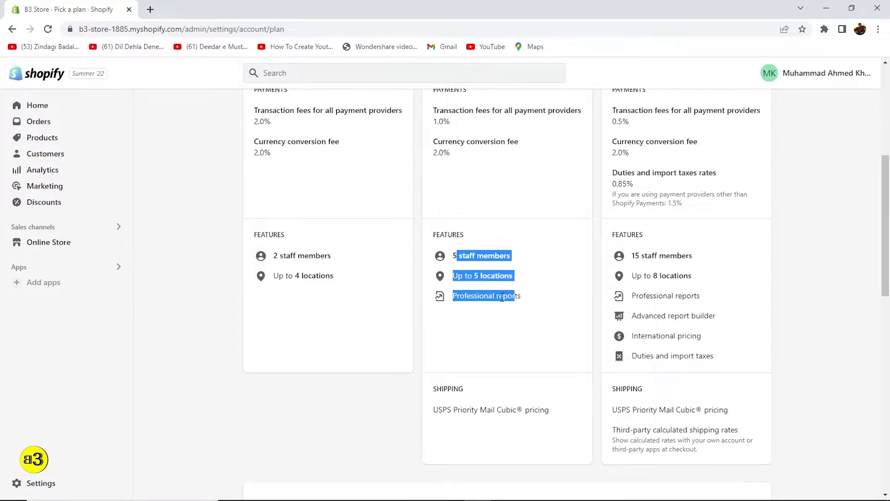
pyautogui.scroll(4, 302, 259)
pyautogui.click(323, 182)
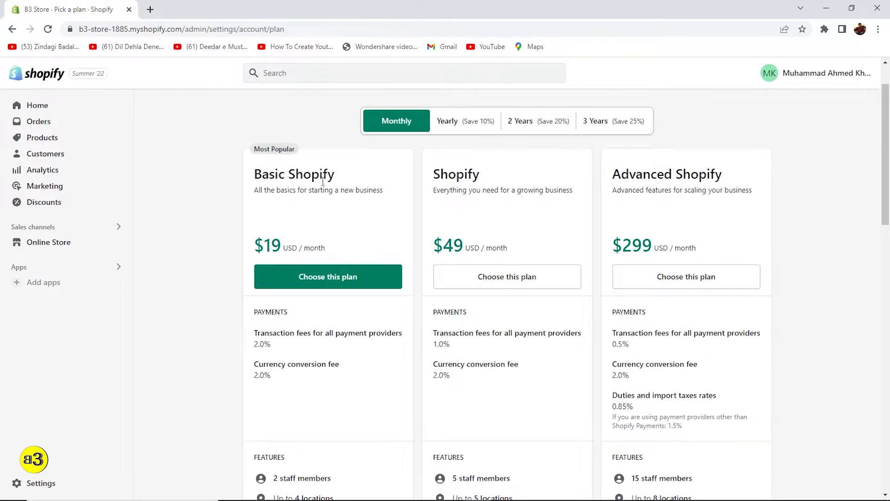
pyautogui.scroll(-2, 327, 200)
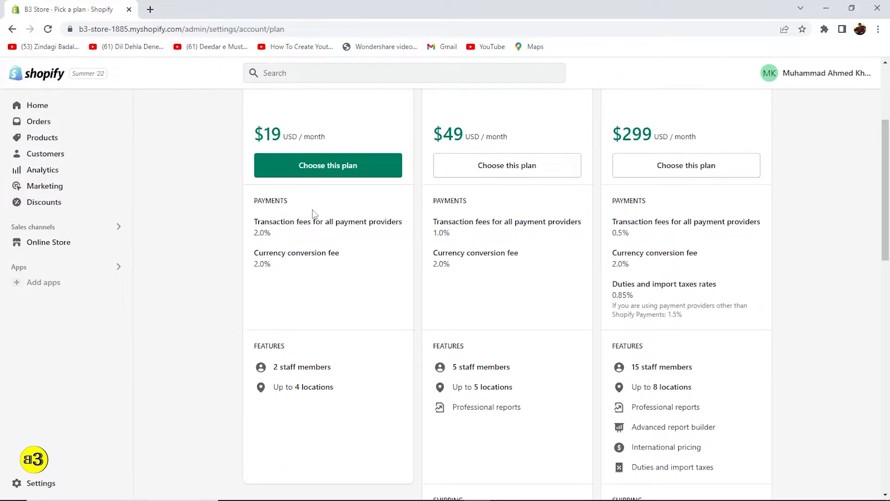
pyautogui.scroll(2, 320, 310)
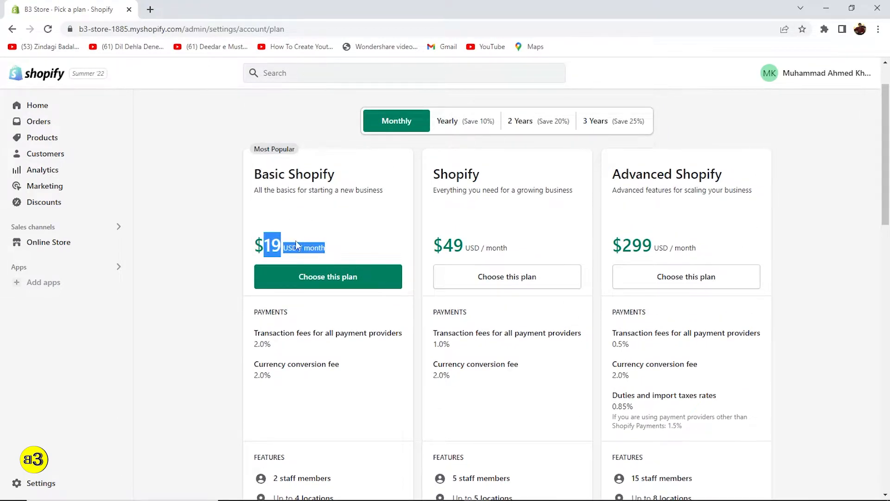
# Convert $19 to Pakistani rupees in a new tab, then return to the store's admin Home.
pyautogui.click(150, 10)
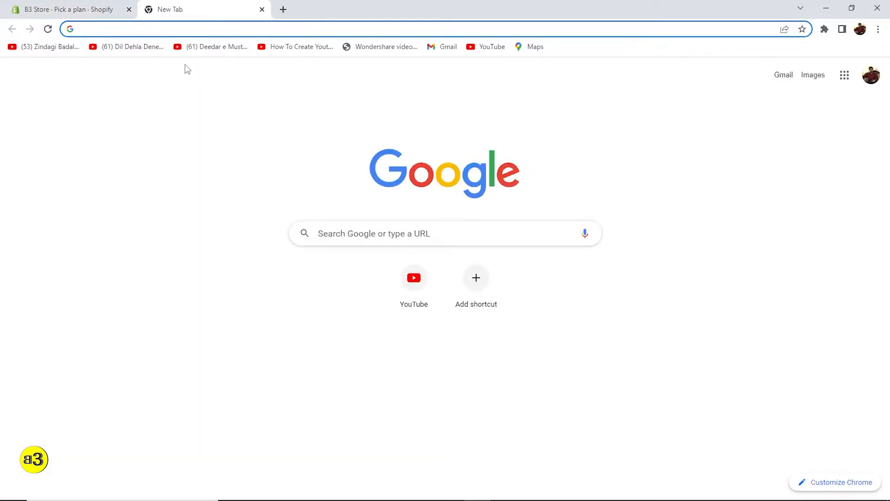
pyautogui.write('dollat')
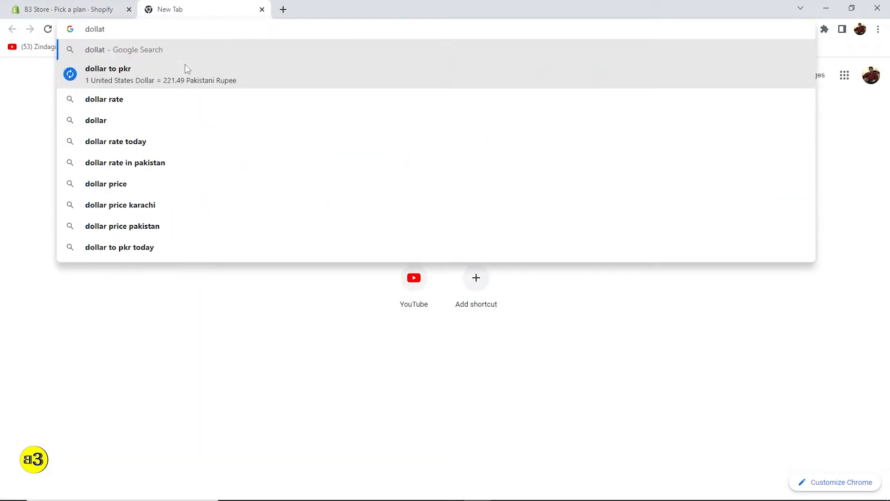
pyautogui.click(187, 69)
pyautogui.click(119, 277)
pyautogui.write('9')
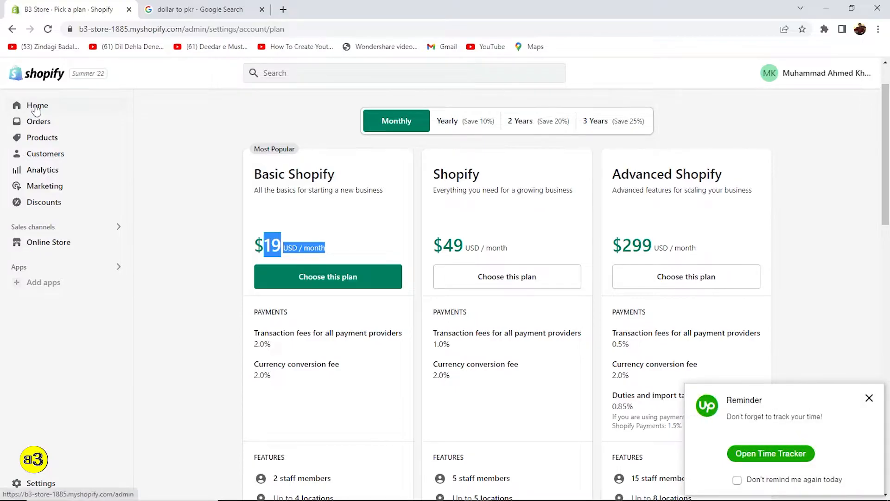
pyautogui.click(36, 107)
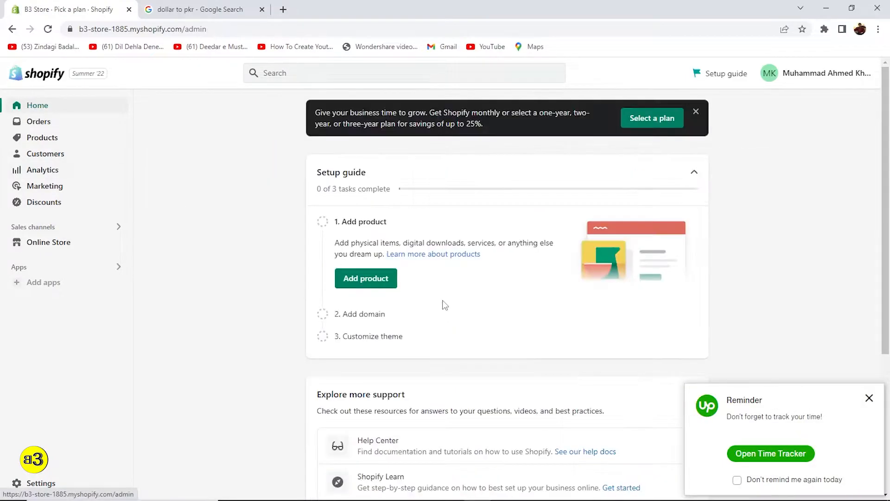
pyautogui.click(869, 398)
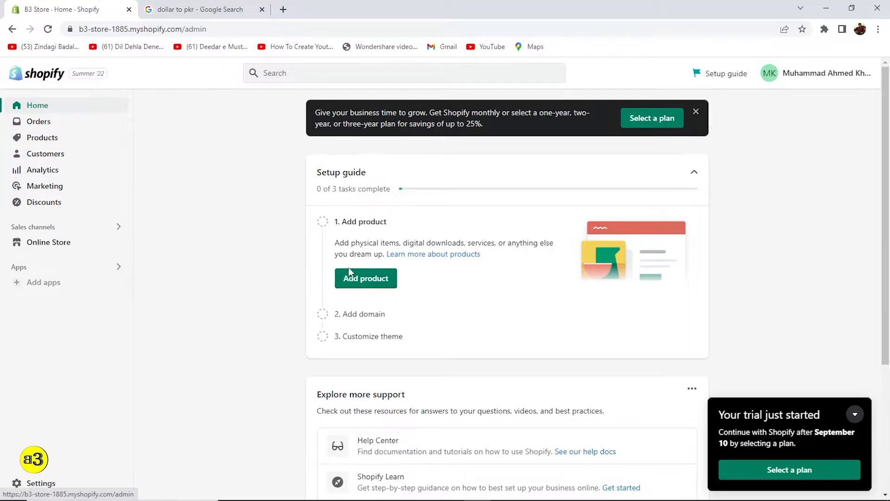
# Add a new product titled 'T-Shirt' and save it.
pyautogui.click(355, 279)
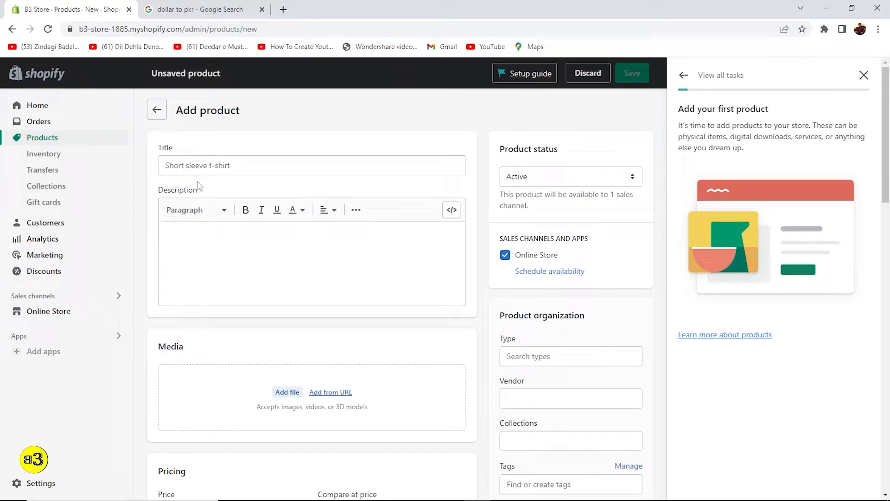
pyautogui.scroll(-15, 284, 249)
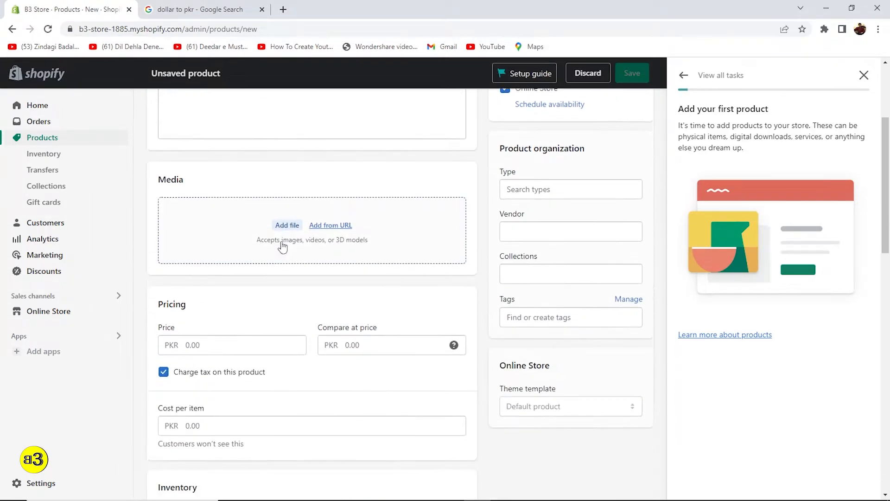
pyautogui.scroll(-4, 284, 248)
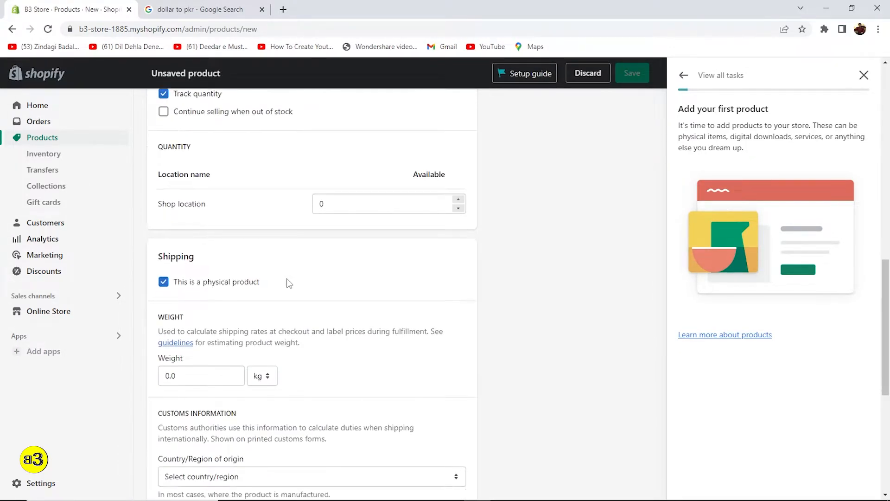
pyautogui.scroll(18, 287, 281)
pyautogui.scroll(2, 284, 289)
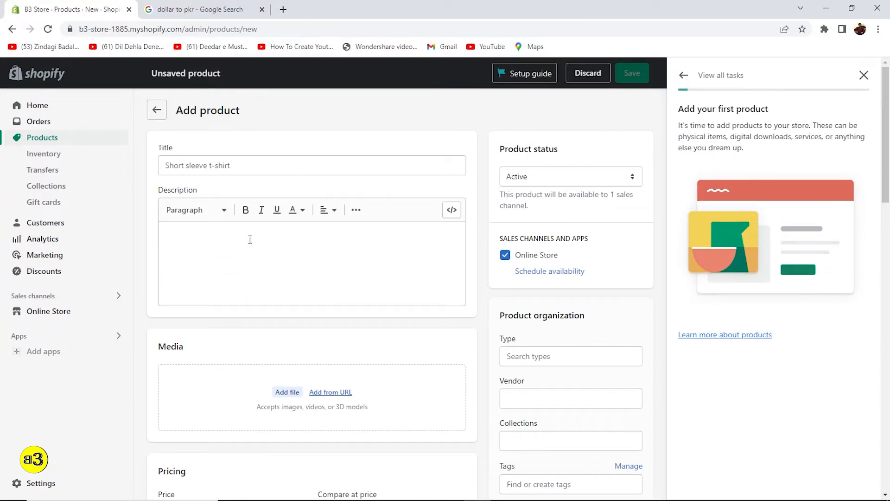
pyautogui.click(236, 170)
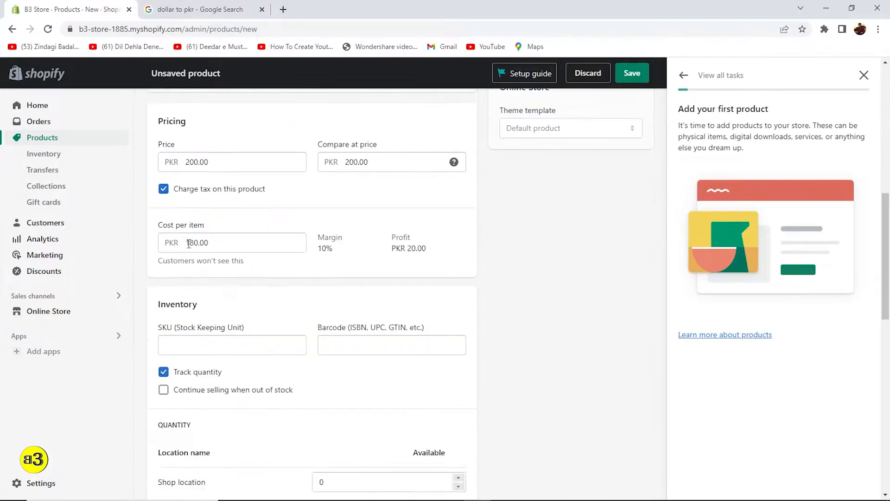
pyautogui.scroll(-15, 189, 243)
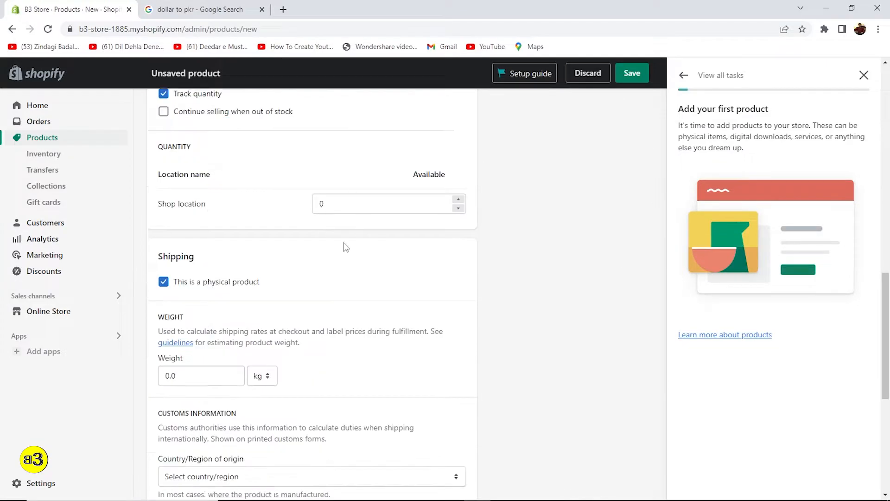
pyautogui.click(636, 440)
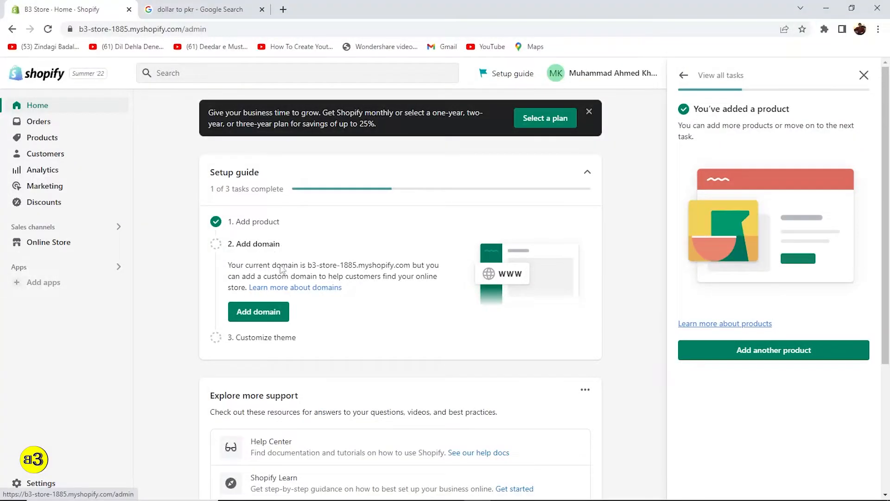
# Open Domains settings from the setup guide's Add domain, showing b3-store-1885.myshopify.com.
pyautogui.scroll(-1, 324, 241)
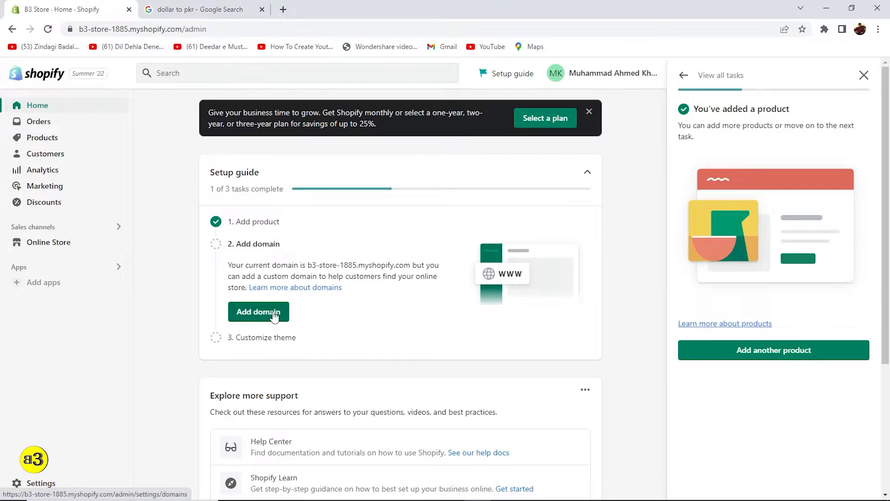
pyautogui.scroll(-3, 306, 327)
pyautogui.scroll(3, 305, 326)
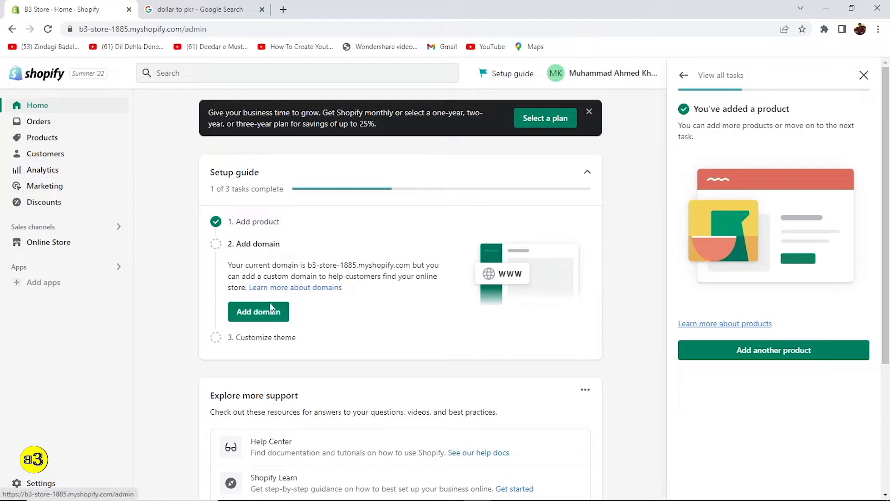
pyautogui.click(251, 312)
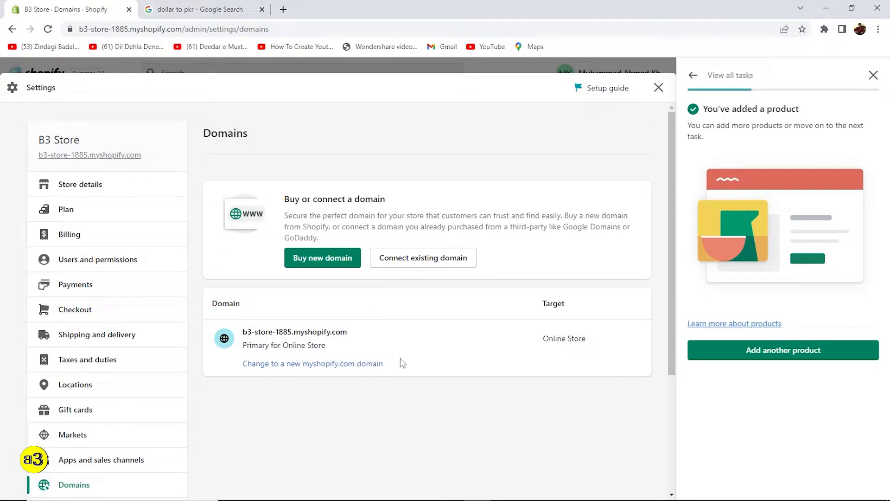
pyautogui.scroll(-4, 464, 360)
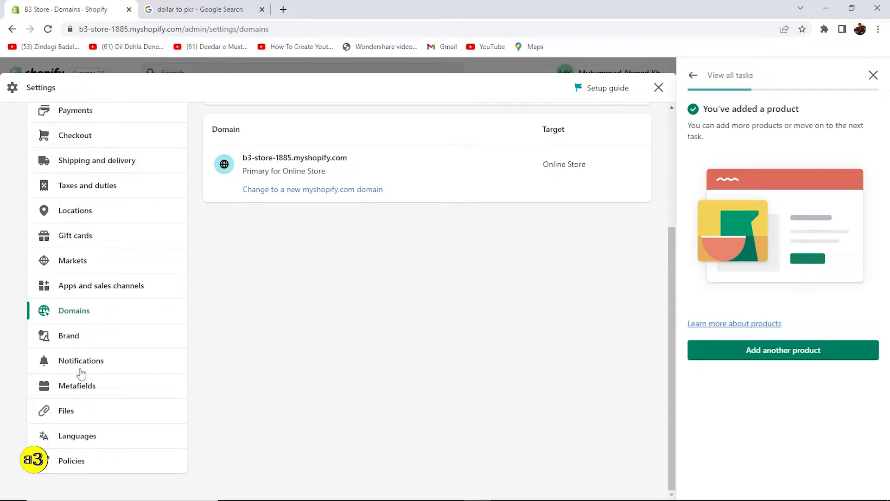
# In Brand settings, upload Logo-2 from the Desktop as the default logo.
pyautogui.click(65, 342)
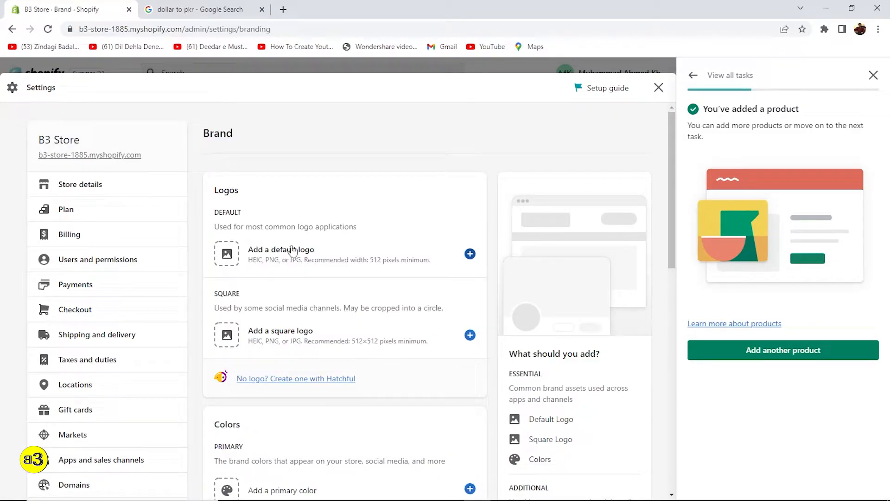
pyautogui.click(470, 255)
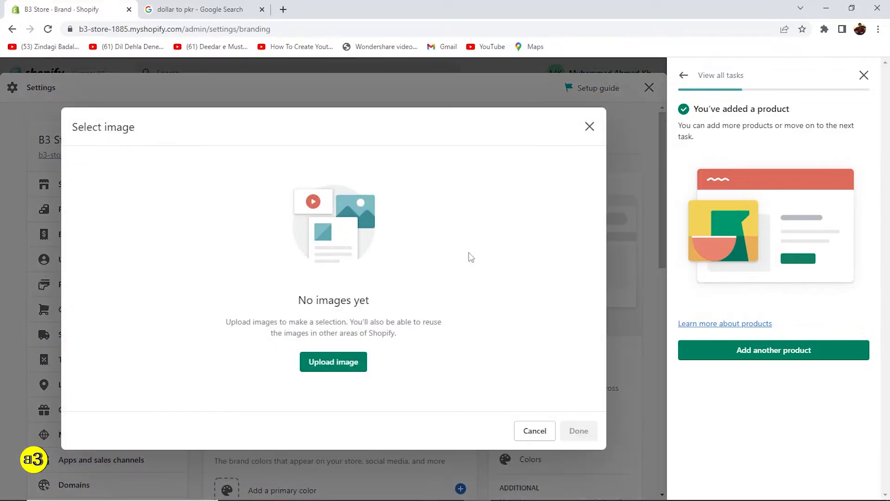
pyautogui.click(347, 360)
pyautogui.scroll(5, 350, 154)
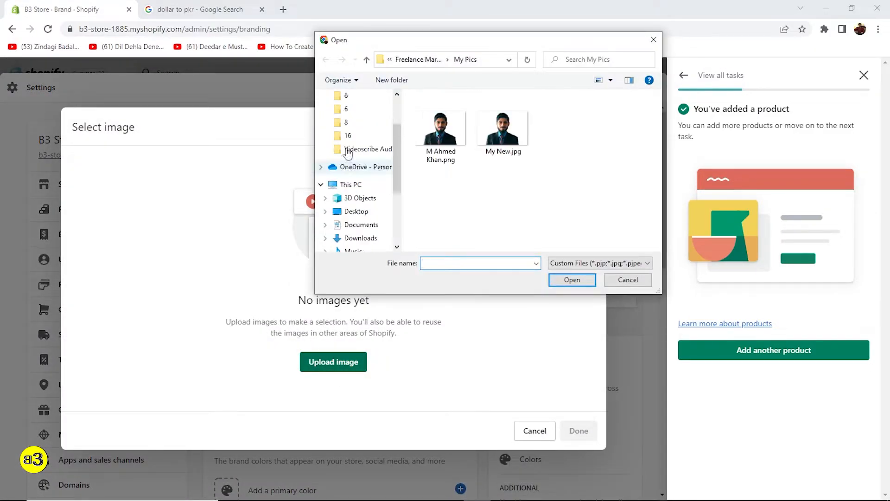
pyautogui.scroll(2, 348, 153)
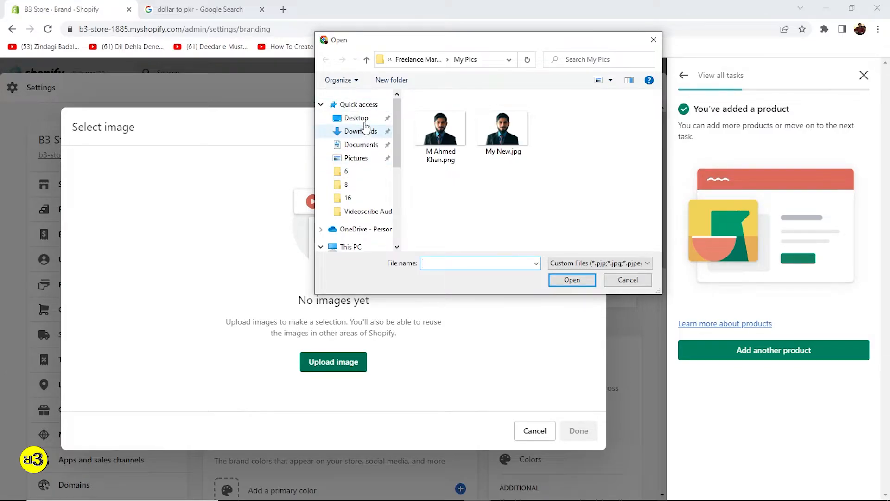
pyautogui.click(365, 120)
pyautogui.click(503, 122)
pyautogui.click(579, 280)
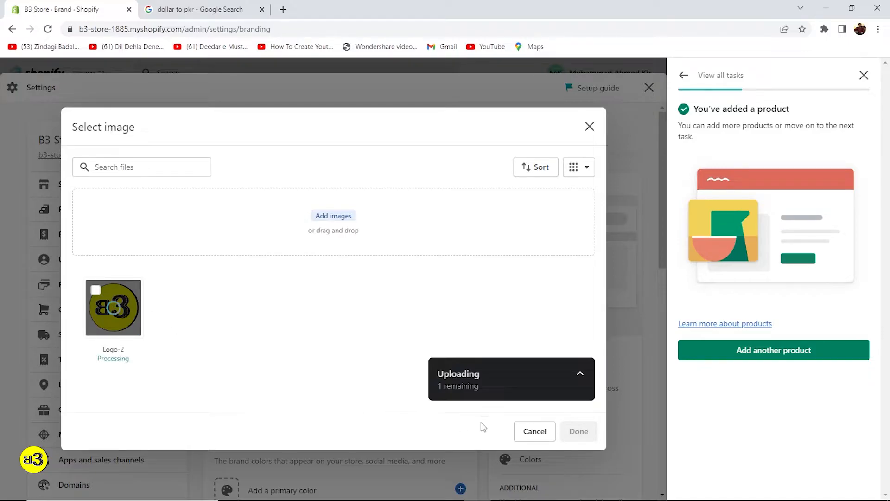
pyautogui.click(579, 432)
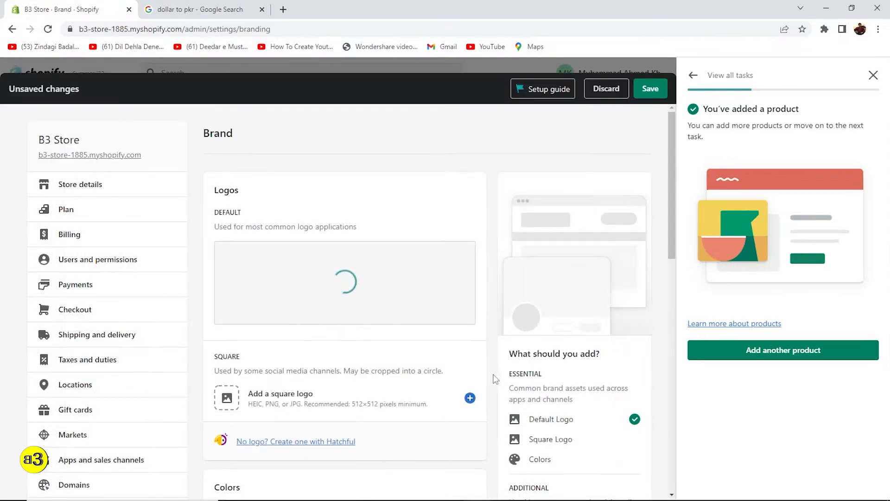
pyautogui.scroll(-3, 315, 325)
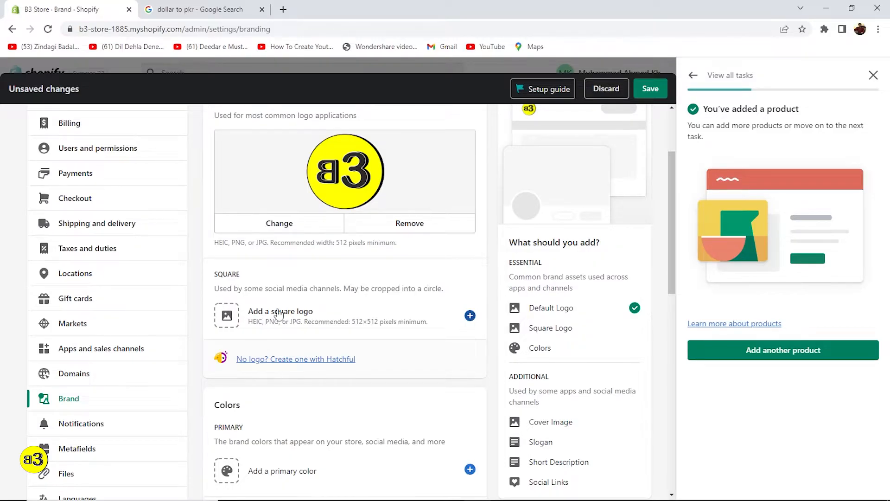
pyautogui.scroll(-4, 278, 313)
pyautogui.scroll(-3, 297, 313)
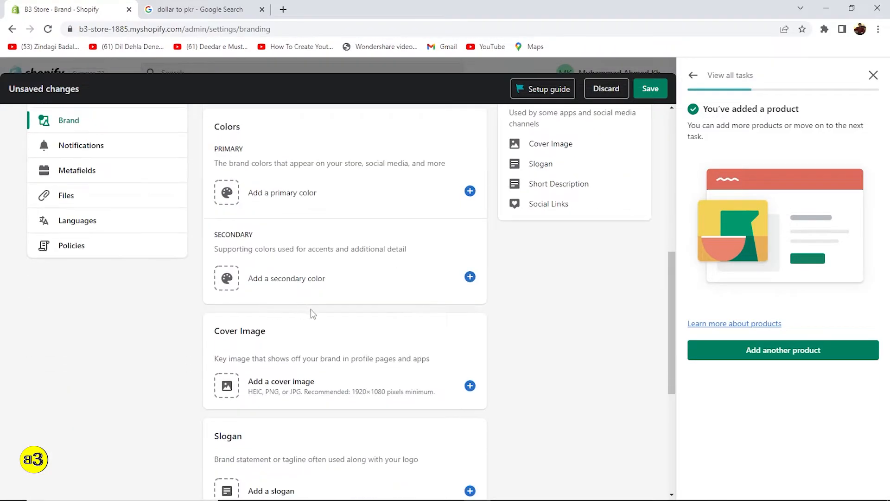
pyautogui.scroll(-3, 279, 313)
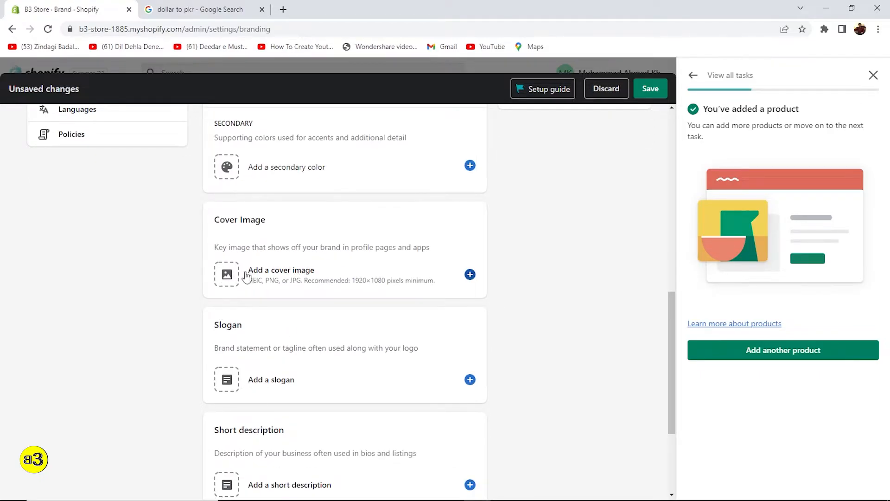
# Upload Cover Image.jpeg as the brand cover image.
pyautogui.click(471, 275)
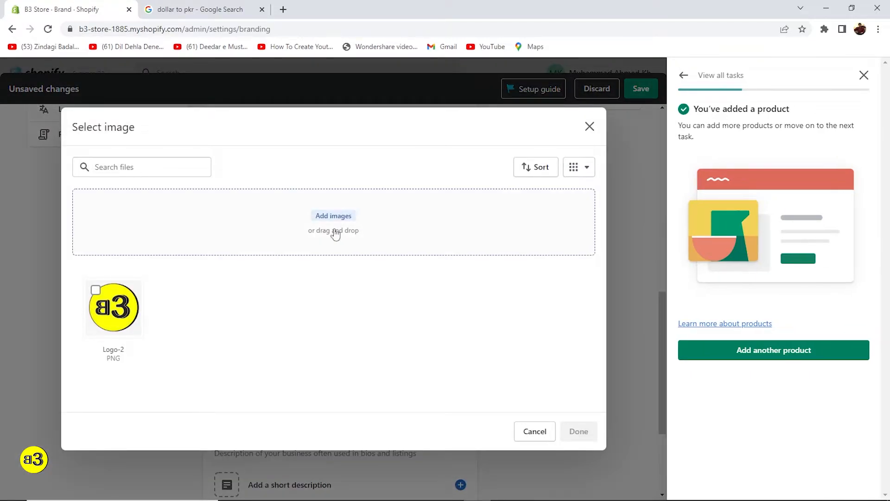
pyautogui.moveTo(328, 489)
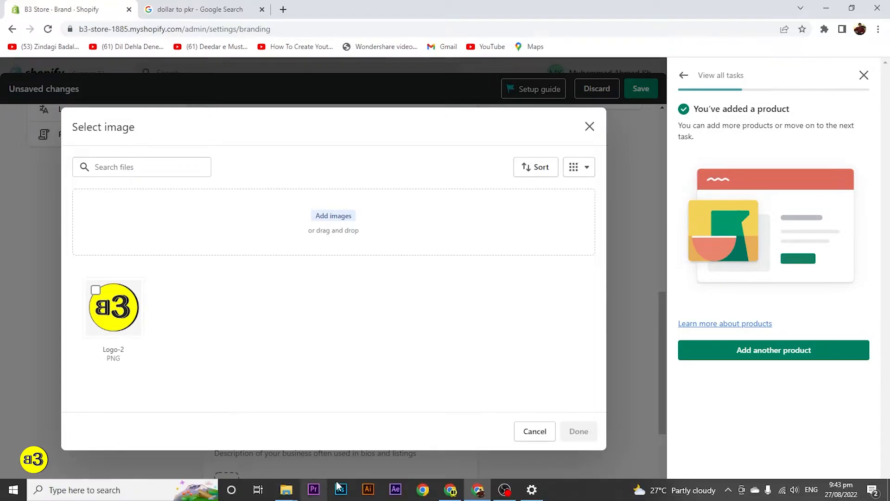
pyautogui.moveTo(279, 492)
pyautogui.click(342, 427)
pyautogui.moveTo(137, 90); pyautogui.dragTo(328, 260)
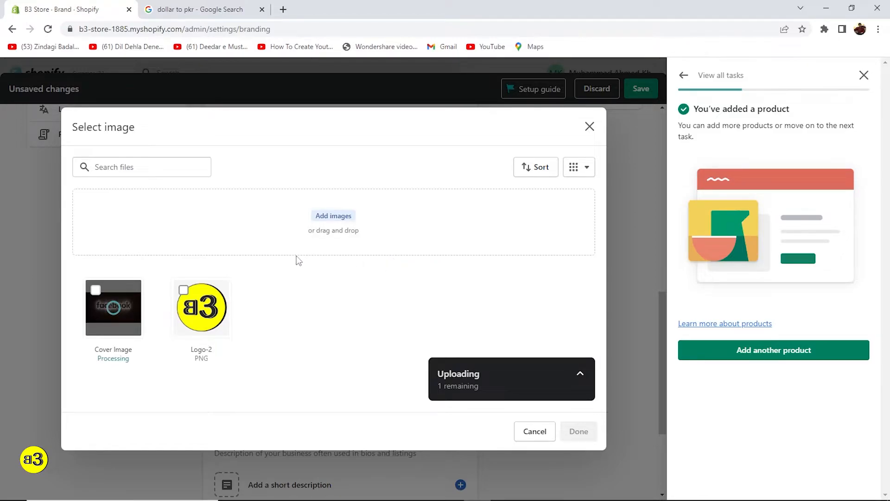
pyautogui.click(579, 432)
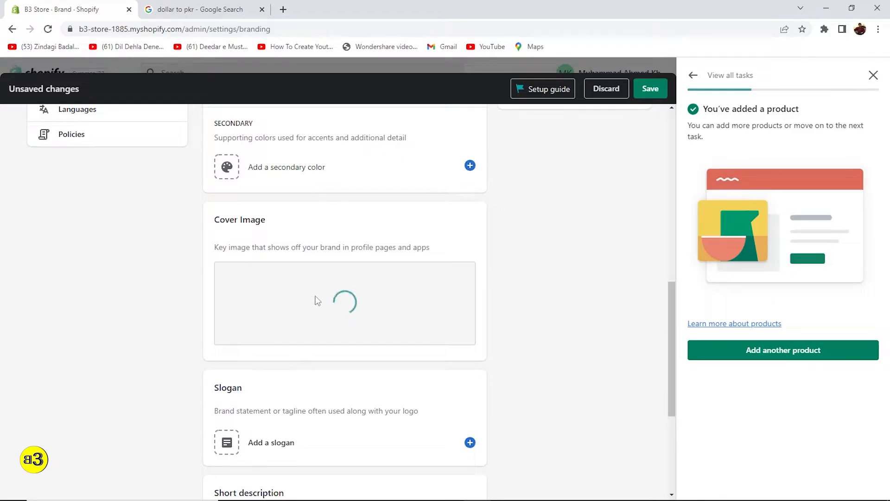
# Save the branding changes and close Settings back to admin Home.
pyautogui.scroll(-7, 545, 320)
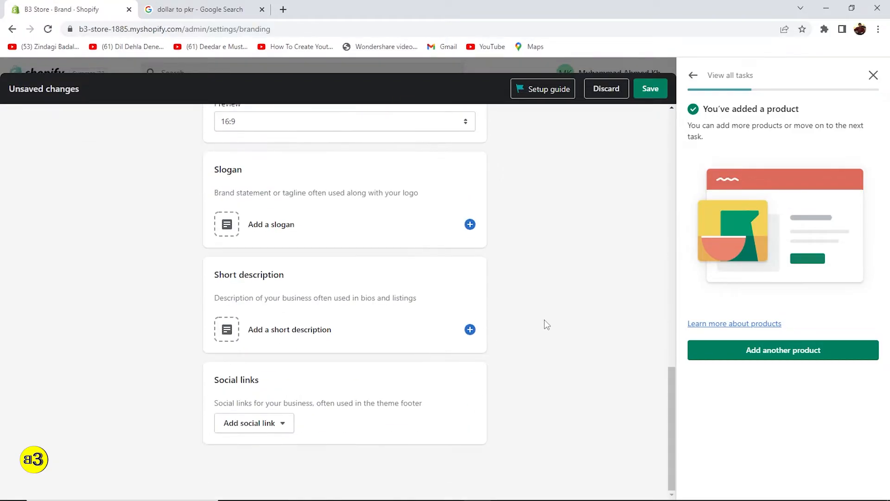
pyautogui.scroll(11, 642, 128)
pyautogui.click(651, 89)
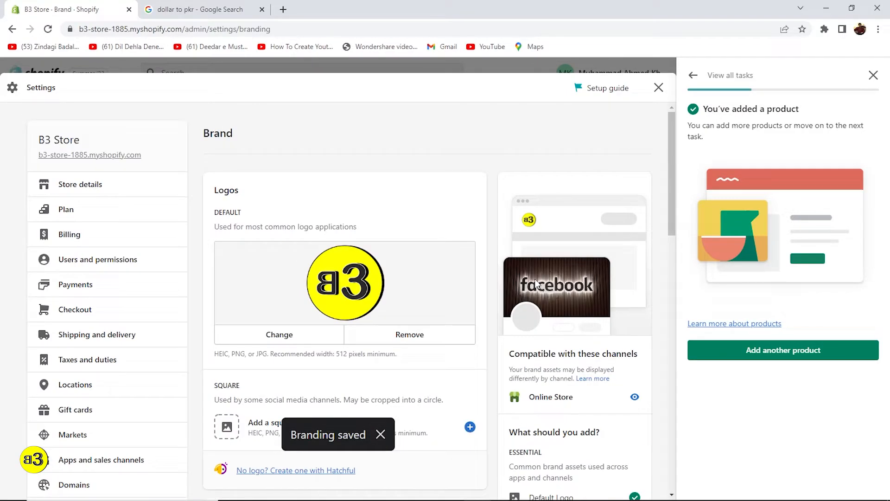
pyautogui.click(658, 87)
# Copy the store's URL and load the live storefront in a new tab.
pyautogui.scroll(-2, 280, 229)
pyautogui.scroll(2, 259, 229)
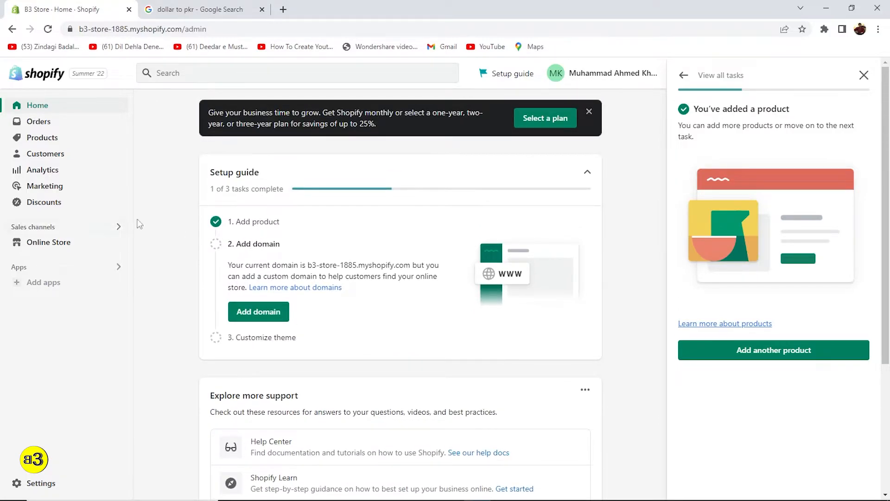
pyautogui.scroll(-2, 140, 371)
pyautogui.scroll(2, 329, 235)
pyautogui.moveTo(80, 29); pyautogui.dragTo(183, 28)
pyautogui.hotkey('ctrl', 'c')
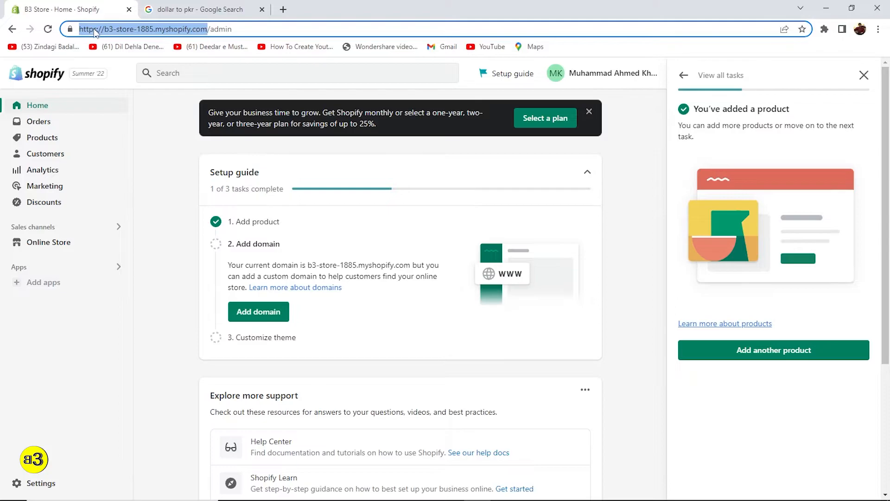
pyautogui.click(283, 9)
pyautogui.hotkey('ctrl', 'v')
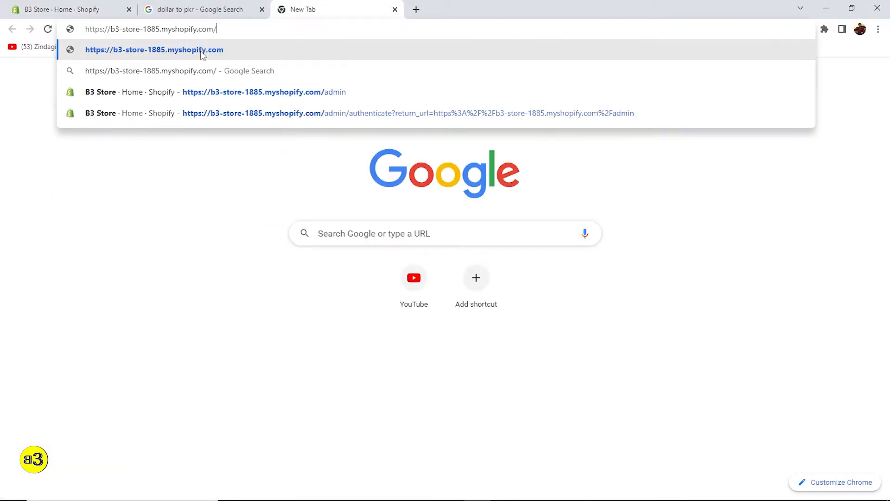
pyautogui.press('Return')
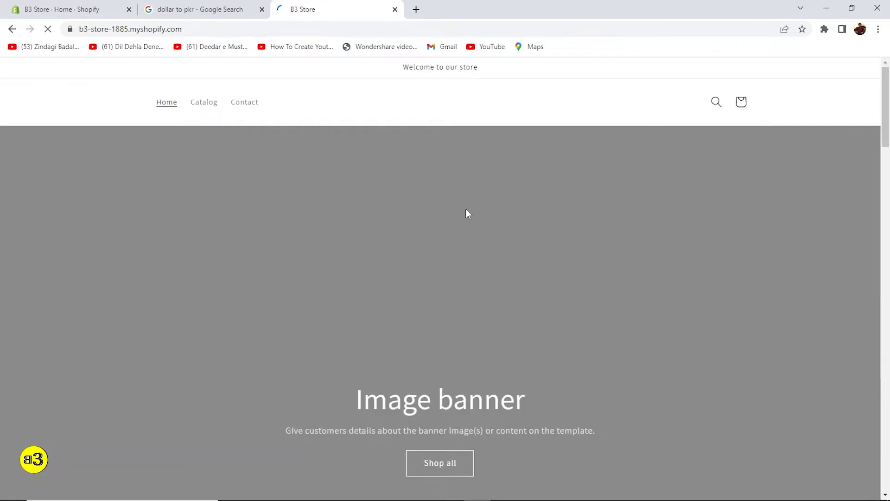
# Scroll through the storefront preview, checking the B3 logo, image banner and T-shirt.
pyautogui.scroll(-7, 510, 247)
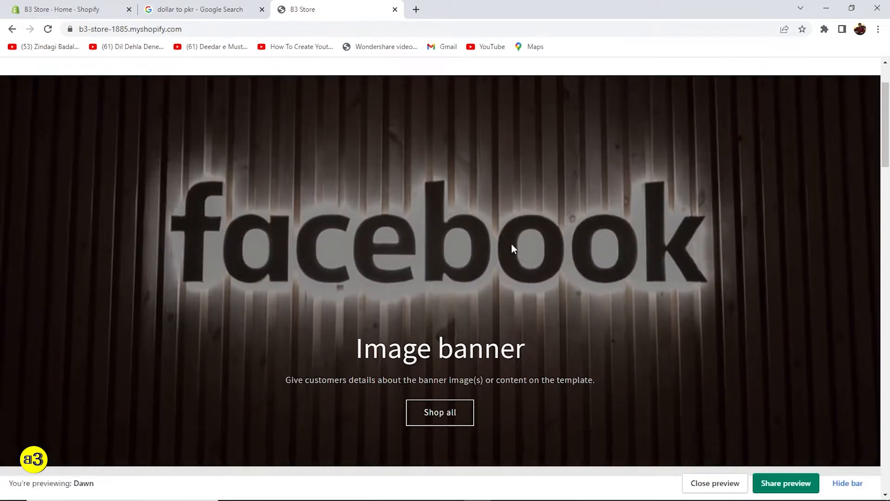
pyautogui.scroll(-4, 519, 247)
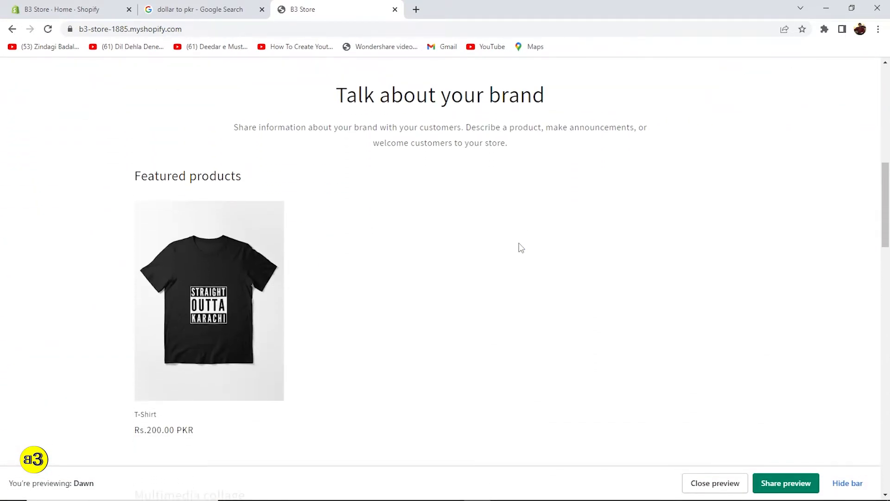
pyautogui.scroll(-5, 520, 248)
pyautogui.scroll(-6, 520, 248)
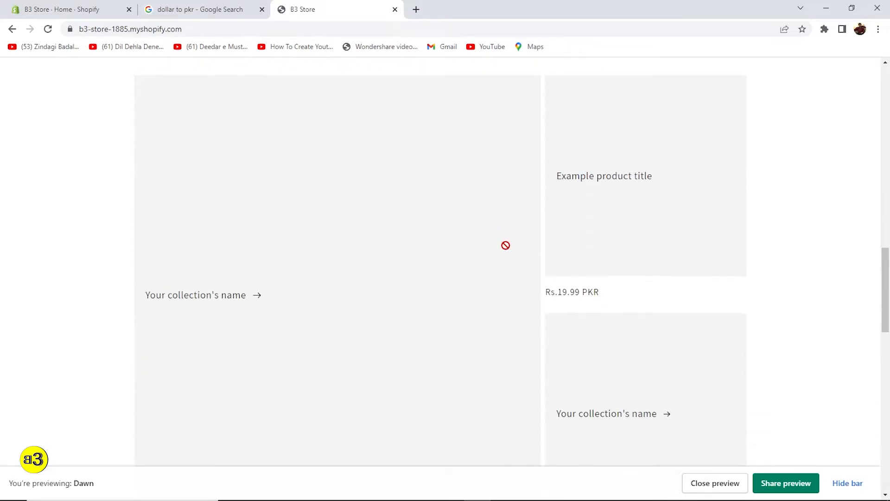
pyautogui.scroll(7, 461, 255)
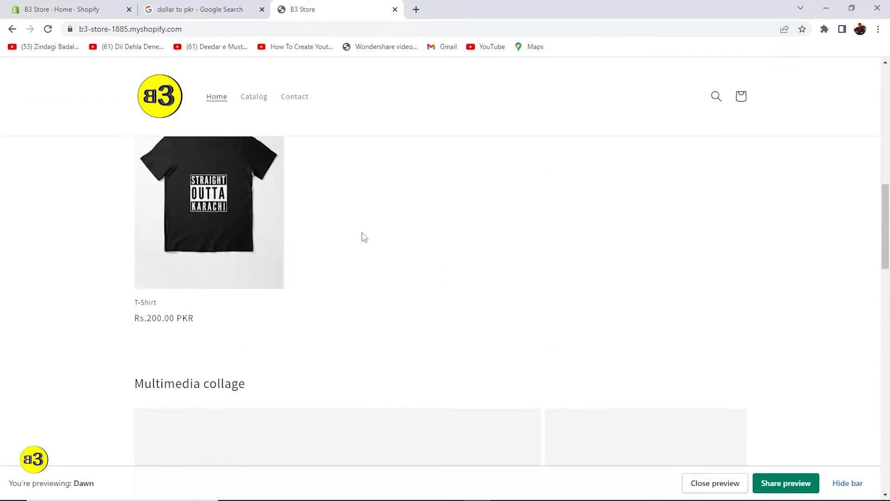
pyautogui.scroll(2, 223, 256)
pyautogui.scroll(7, 223, 257)
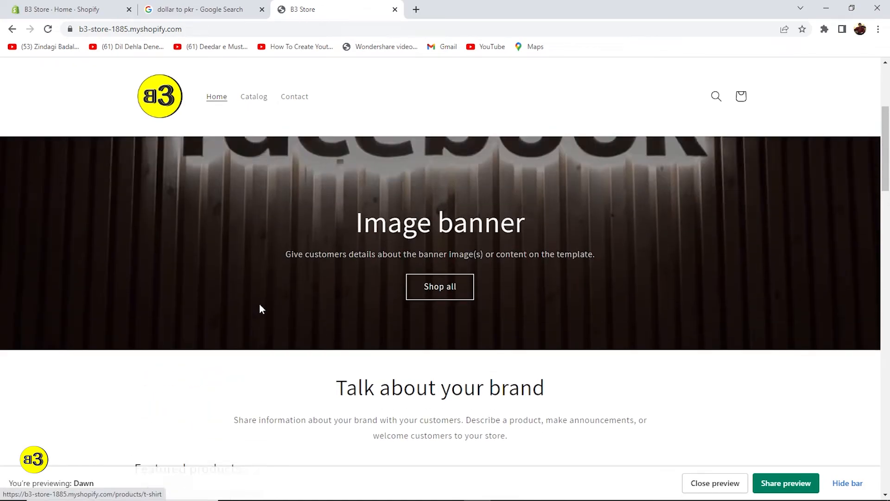
pyautogui.scroll(-1, 468, 361)
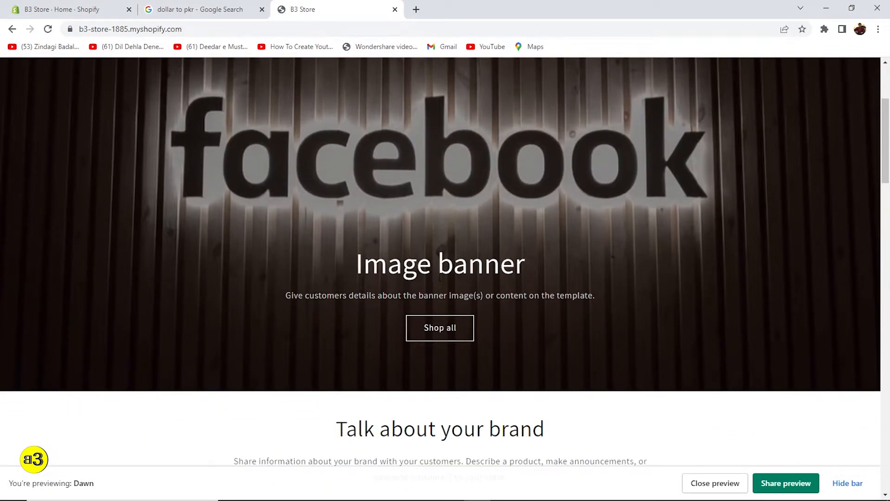
pyautogui.scroll(-1, 341, 217)
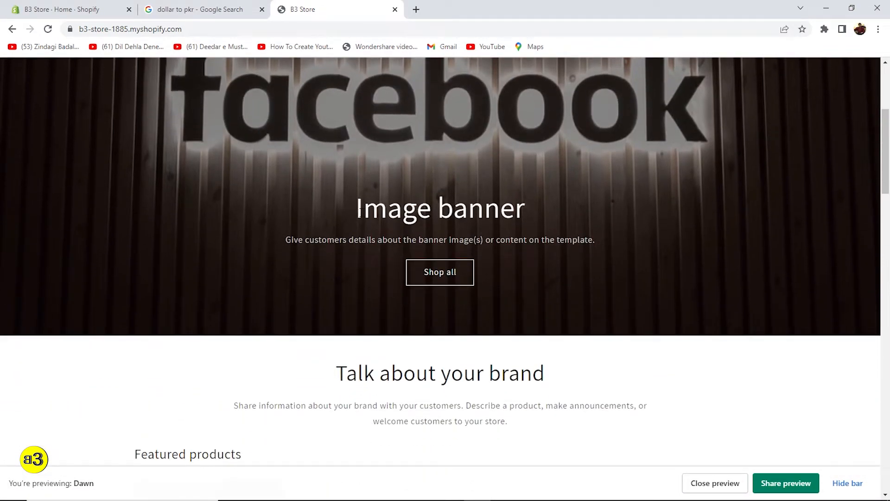
pyautogui.moveTo(366, 212); pyautogui.dragTo(500, 217)
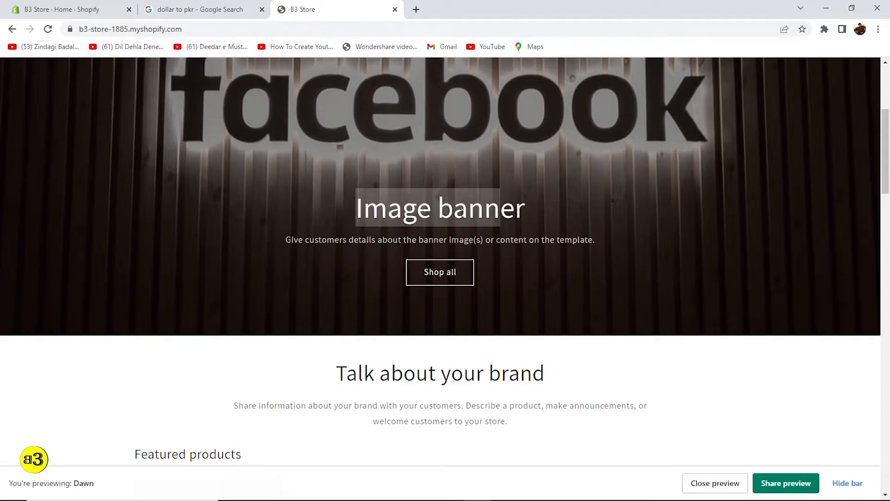
pyautogui.scroll(-3, 477, 229)
pyautogui.moveTo(346, 206); pyautogui.dragTo(488, 208)
pyautogui.scroll(-2, 211, 273)
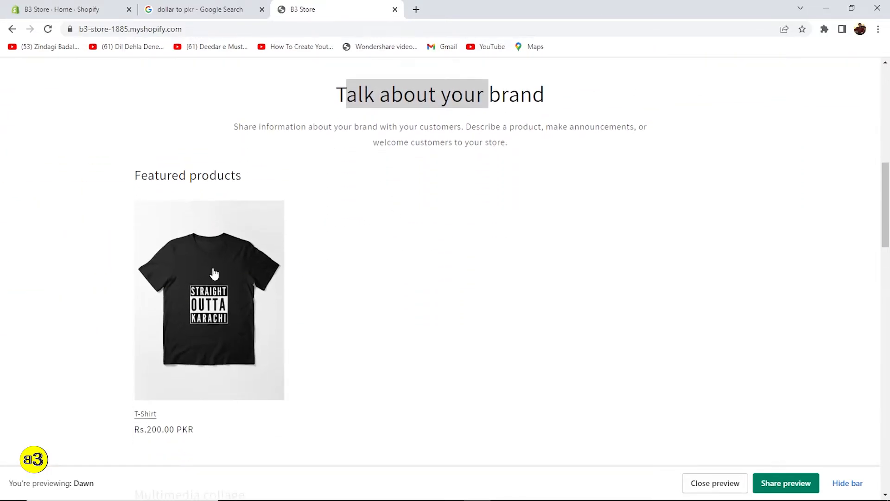
pyautogui.scroll(-7, 211, 274)
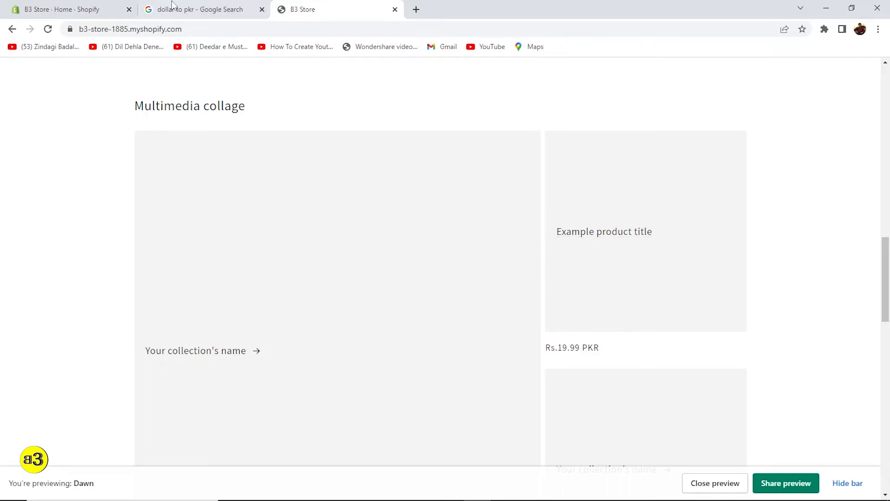
# Switch between the Shopify admin and storefront preview tabs.
pyautogui.click(70, 9)
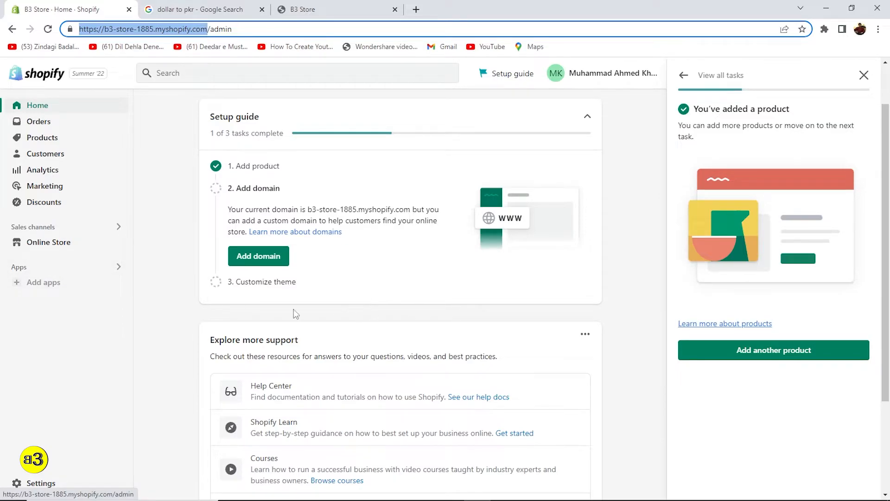
pyautogui.hotkey('ctrl', 'Tab')
pyautogui.hotkey('ctrl', 'Tab')
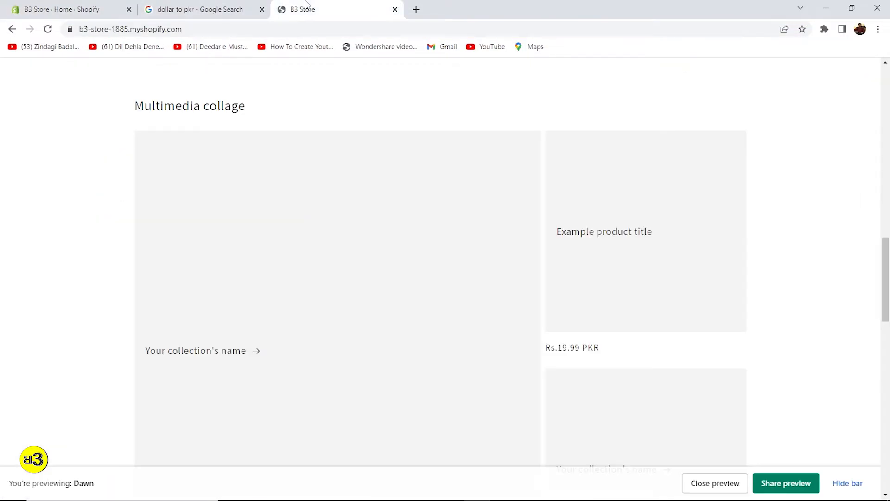
pyautogui.scroll(10, 326, 199)
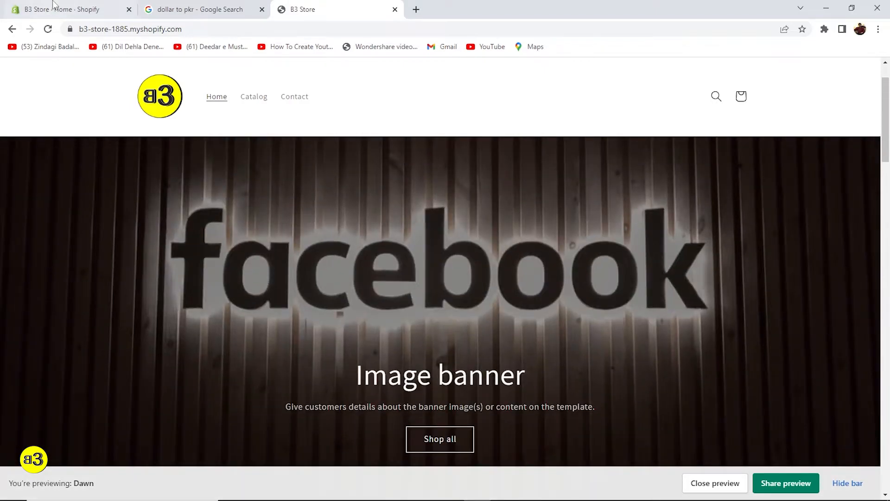
pyautogui.hotkey('ctrl', 'Tab')
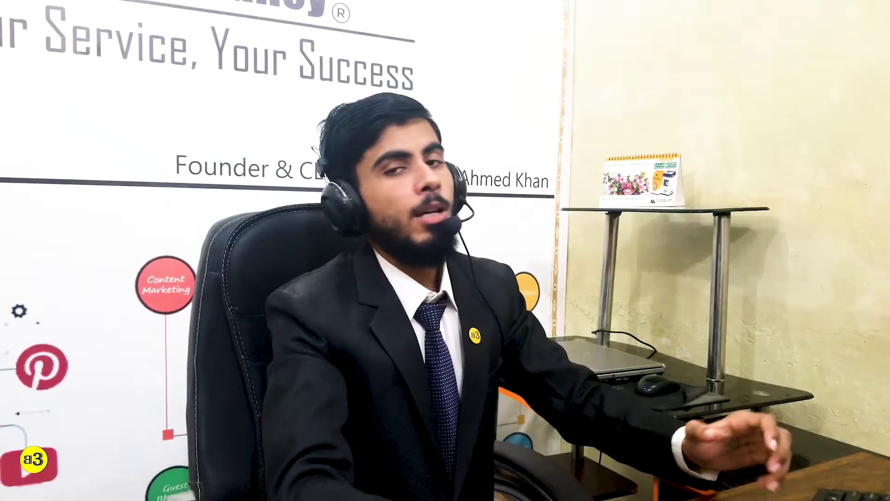